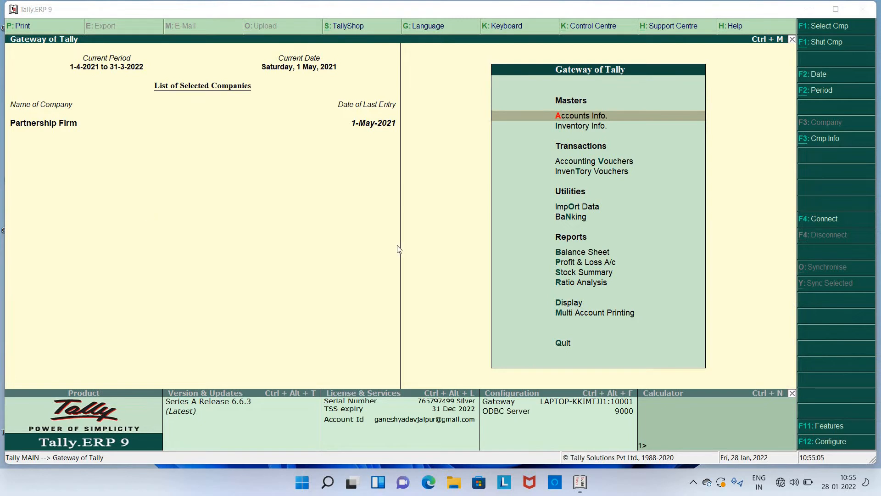
Connect the computer to the AndroidAP5B91 Wi-Fi network.
{"action": "right_click", "coordinate": [793, 486]}
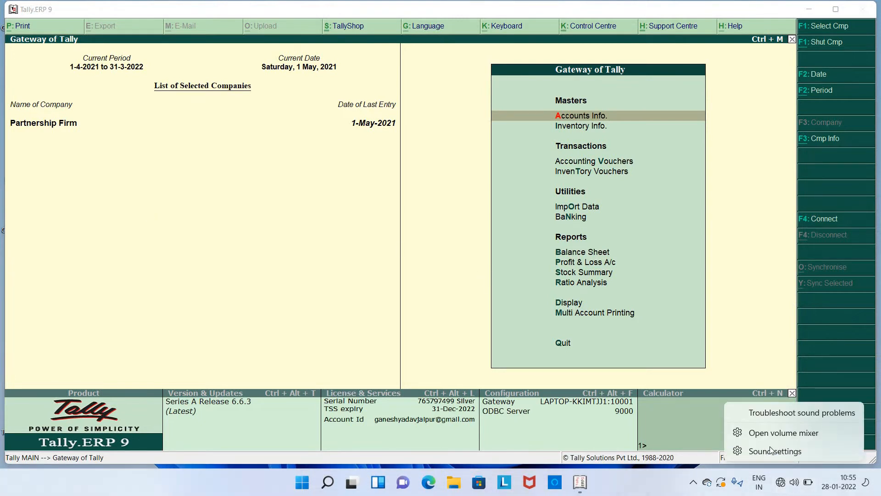
{"action": "left_click", "coordinate": [785, 489]}
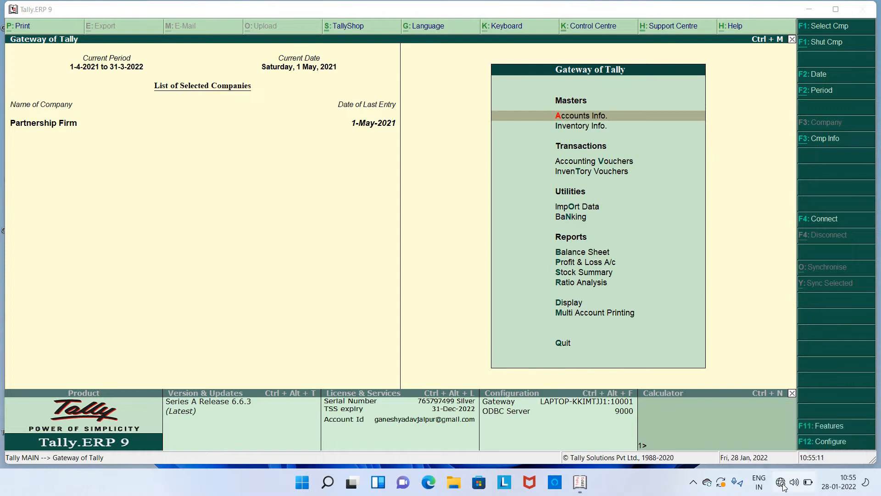
{"action": "left_click", "coordinate": [784, 486]}
{"action": "left_click", "coordinate": [808, 489]}
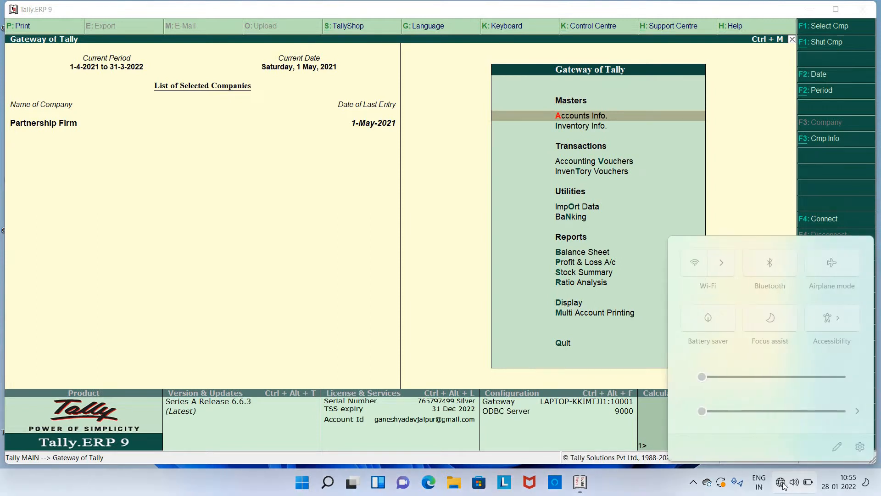
{"action": "left_click", "coordinate": [798, 486]}
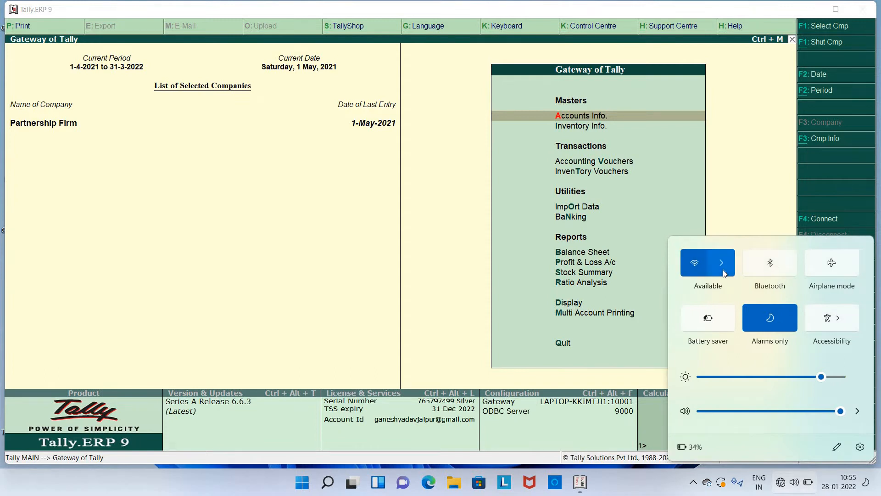
{"action": "left_click", "coordinate": [722, 263]}
{"action": "left_click", "coordinate": [743, 276]}
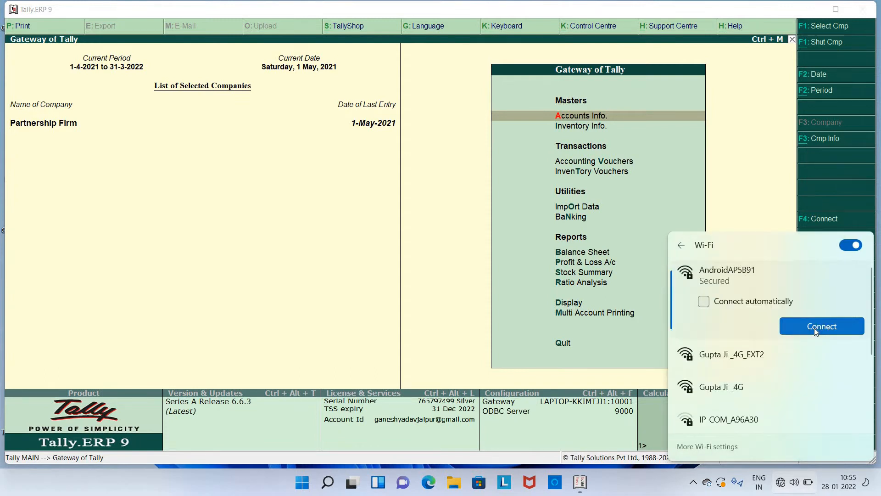
{"action": "left_click", "coordinate": [814, 327]}
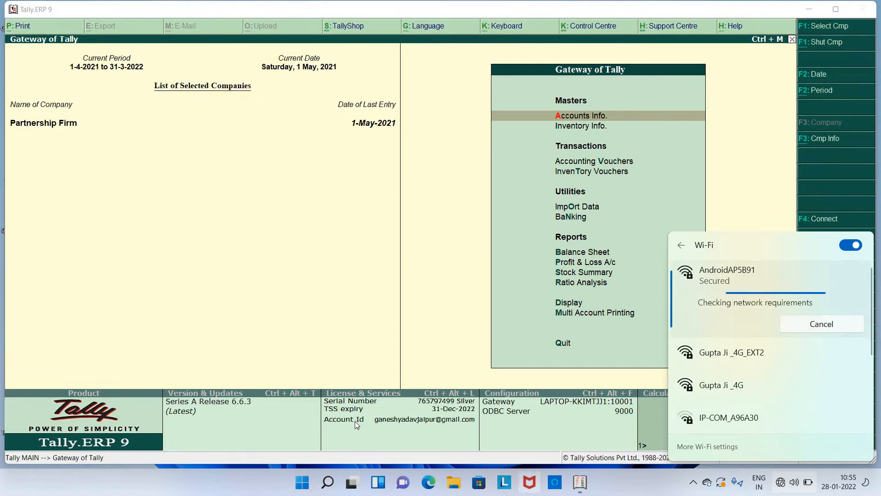
{"action": "left_click", "coordinate": [260, 202]}
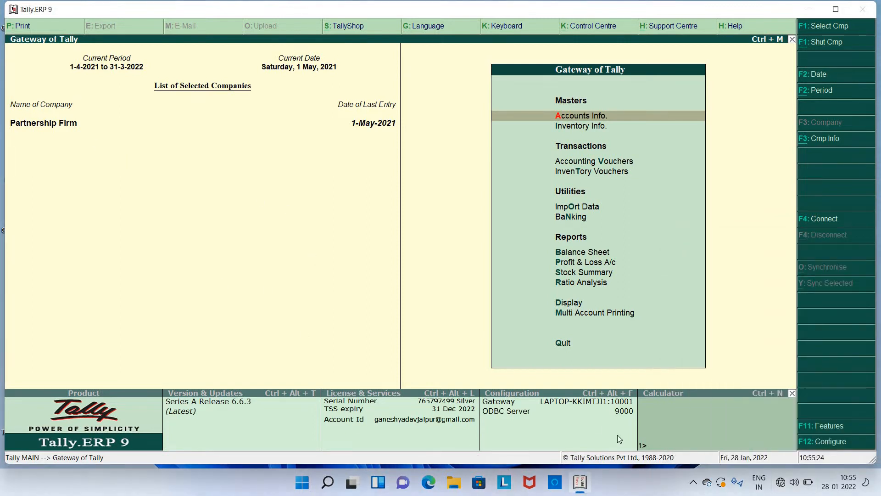
Check the status of the AndroidAP5B91 Wi-Fi connection and return to the accounting program.
{"action": "left_click", "coordinate": [788, 485]}
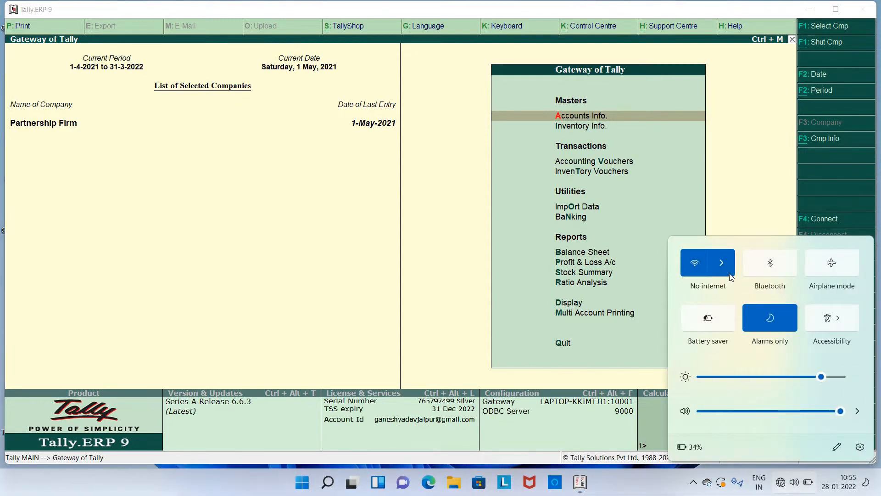
{"action": "left_click", "coordinate": [728, 273]}
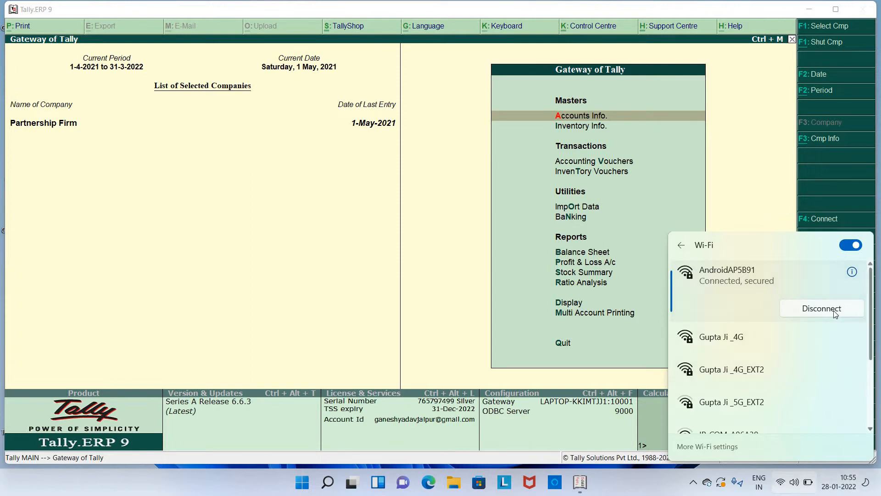
{"action": "left_click", "coordinate": [271, 232]}
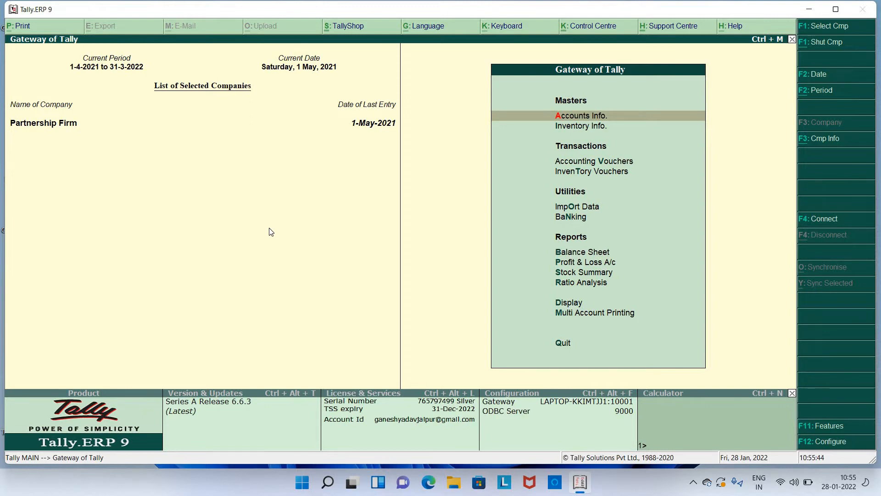
Open accounting voucher creation for Partnership Firm.
{"action": "key", "text": "Escape"}
{"action": "key", "text": "Escape"}
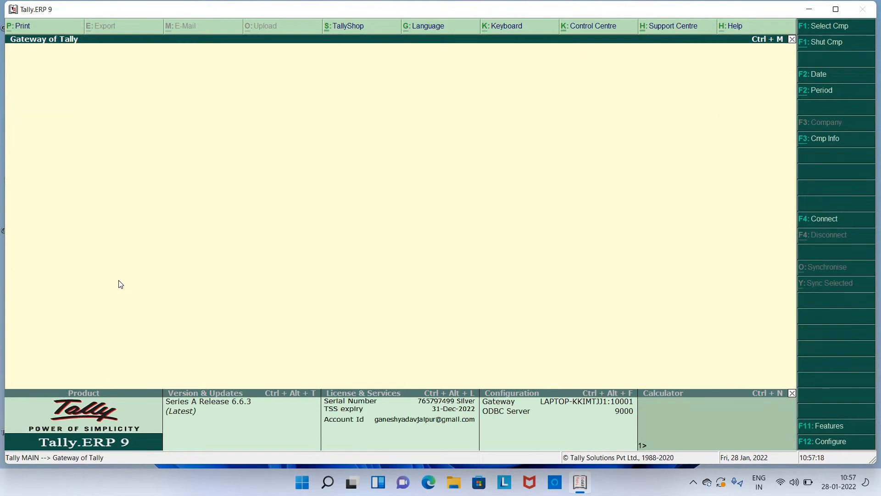
{"action": "key", "text": "v"}
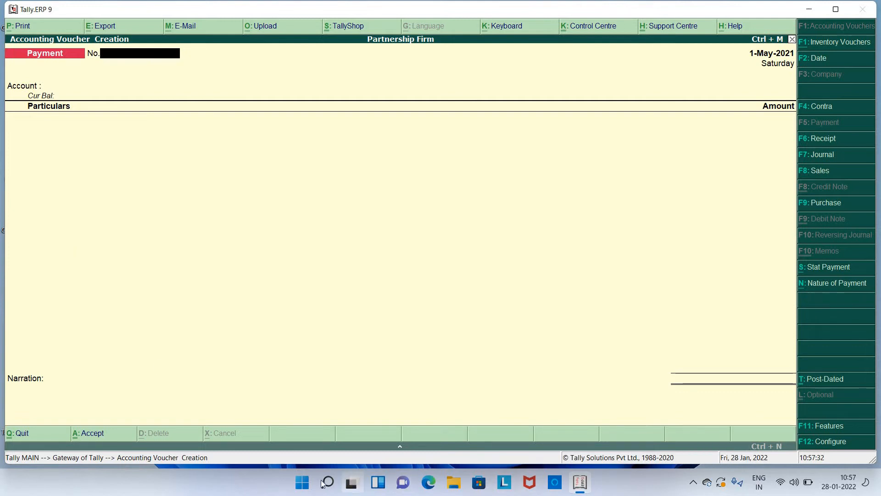
Switch to Google Chrome, search for "epay tax" and open the e-Payment for TIN site.
{"action": "left_click", "coordinate": [297, 488]}
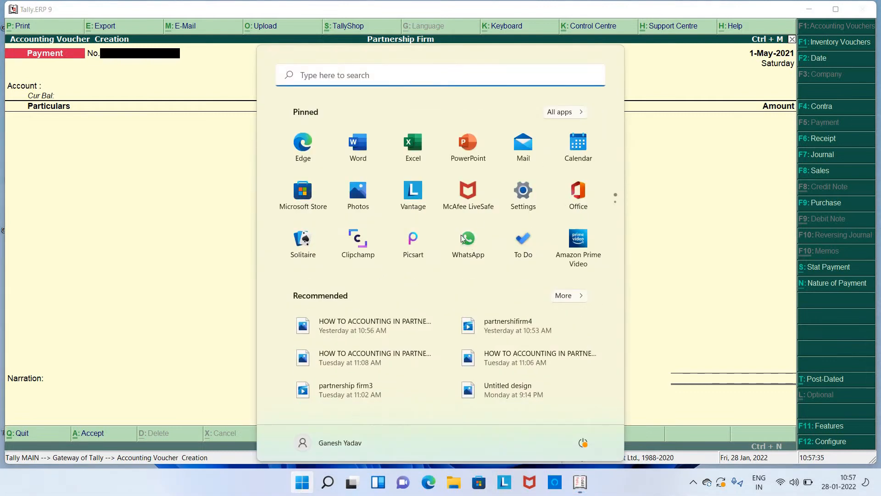
{"action": "left_click", "coordinate": [354, 75]}
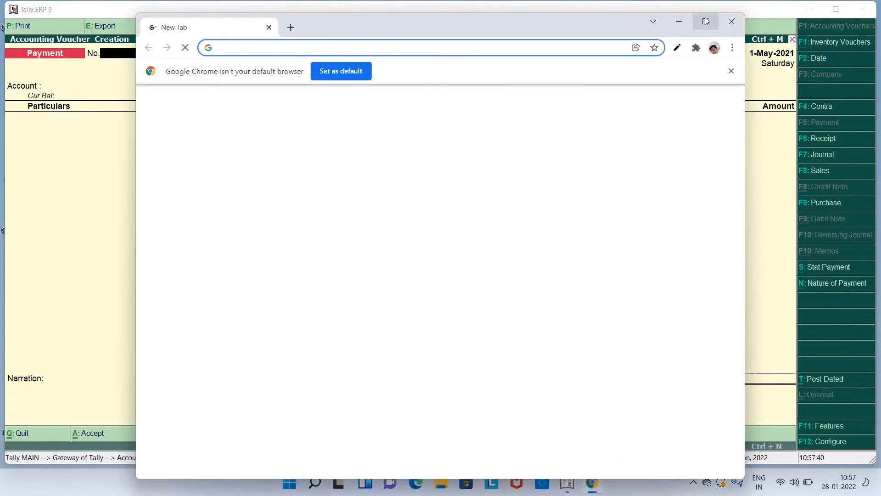
{"action": "left_click", "coordinate": [705, 22]}
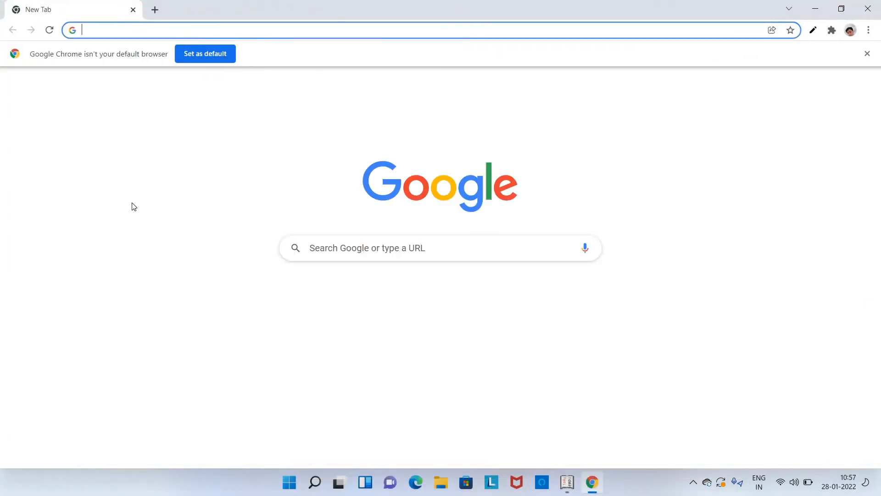
{"action": "left_click", "coordinate": [356, 247]}
{"action": "type", "text": "epay"}
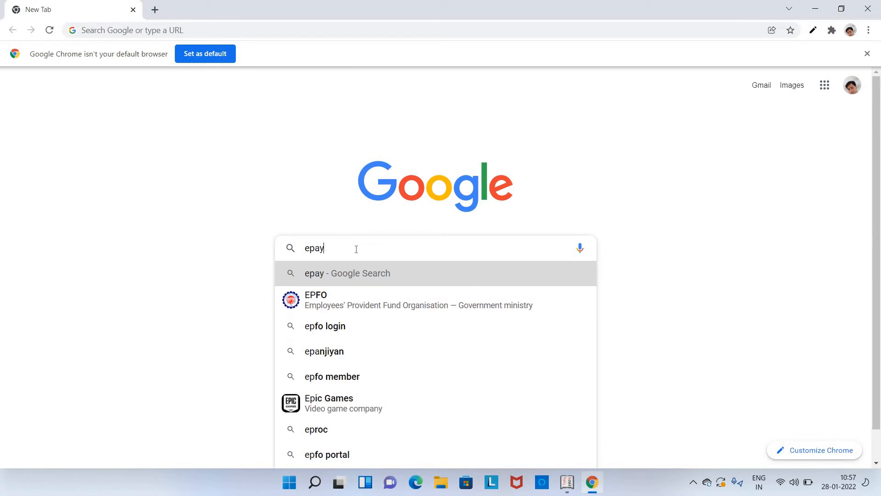
{"action": "left_click", "coordinate": [346, 326]}
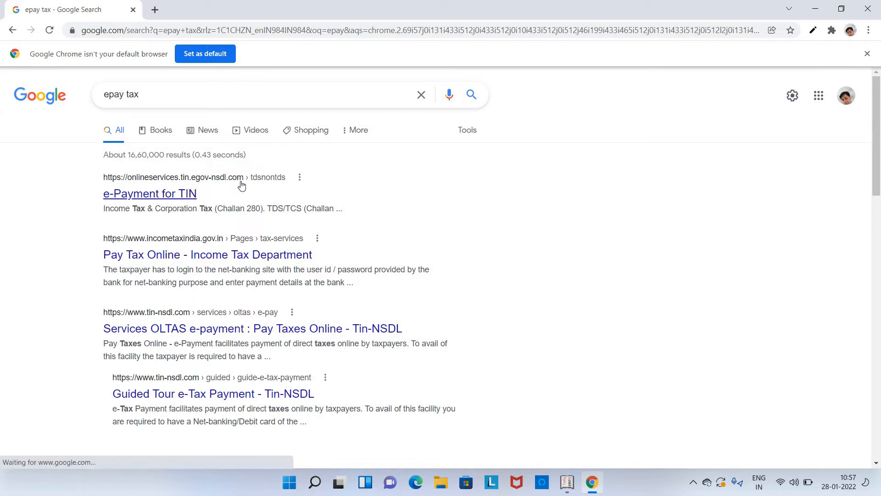
{"action": "left_click", "coordinate": [160, 196]}
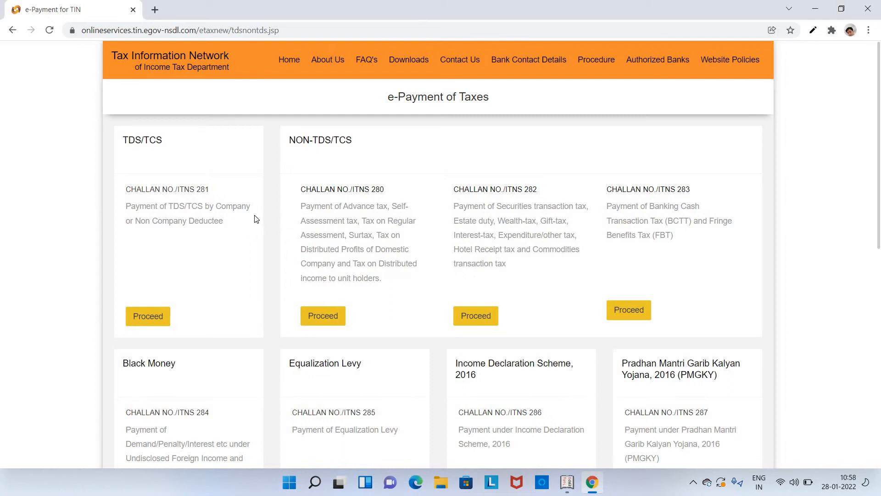
Open the Challan 280 form and choose (0021) Income Tax (Other than Companies) with payment type (100) Advance Tax.
{"action": "scroll", "coordinate": [260, 216], "scroll_direction": "down", "scroll_amount": 1}
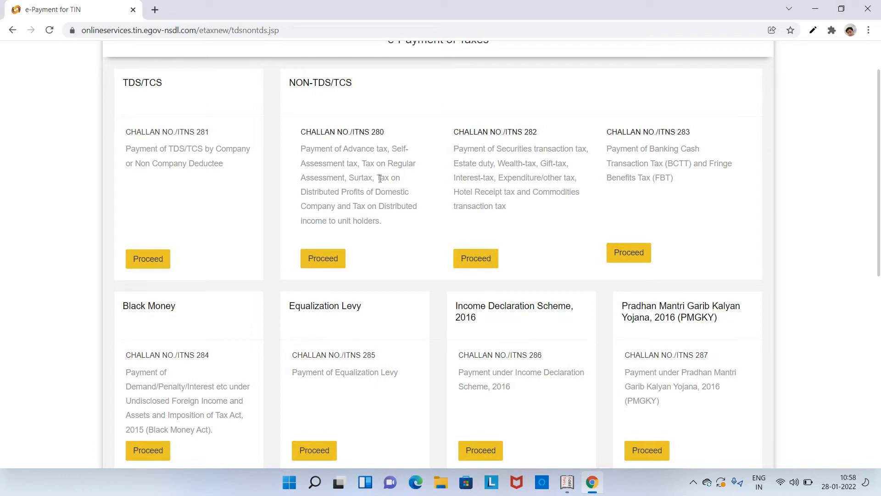
{"action": "left_click", "coordinate": [327, 257]}
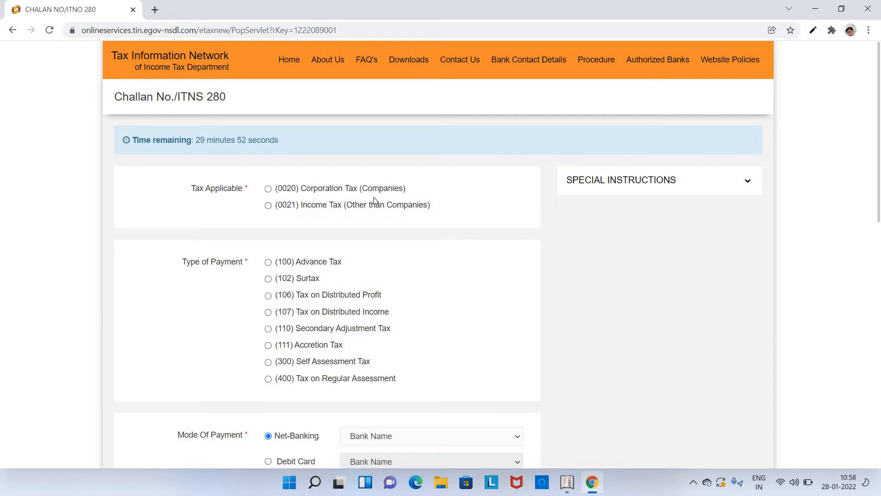
{"action": "left_click", "coordinate": [268, 207]}
{"action": "left_click", "coordinate": [268, 262]}
Choose ICICI Bank for net-banking and set the assessment year to 2022-23 on the challan.
{"action": "scroll", "coordinate": [297, 237], "scroll_direction": "down", "scroll_amount": 2}
{"action": "left_click", "coordinate": [504, 322]}
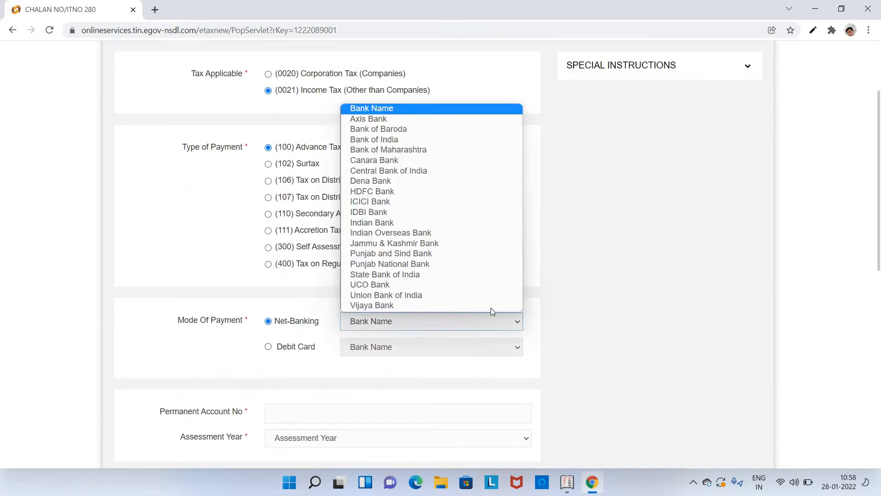
{"action": "left_click", "coordinate": [404, 202]}
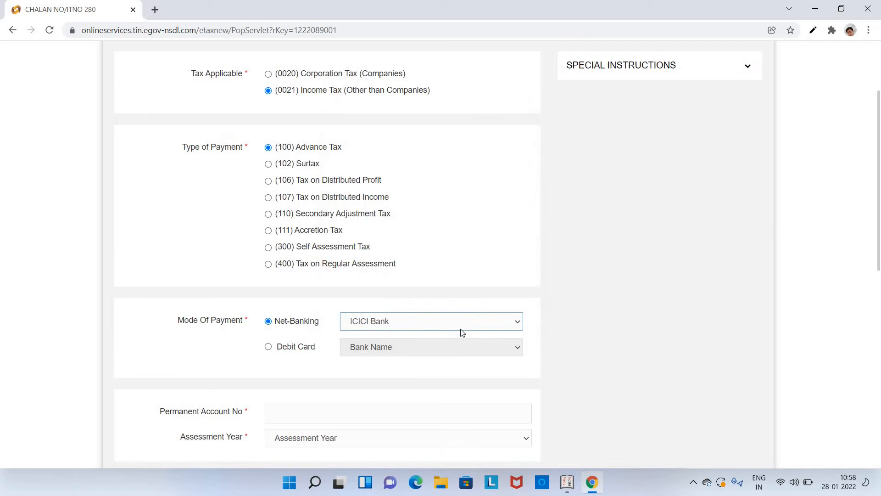
{"action": "scroll", "coordinate": [443, 354], "scroll_direction": "down", "scroll_amount": 2}
{"action": "left_click", "coordinate": [326, 296]}
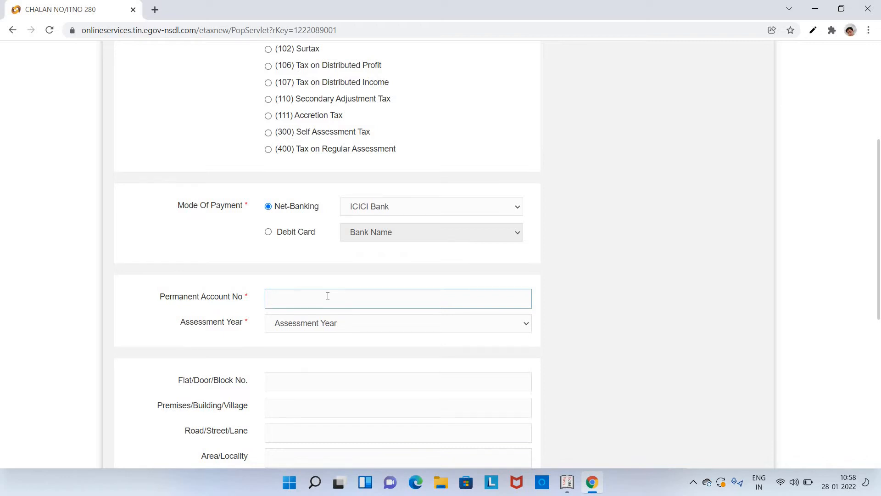
{"action": "left_click", "coordinate": [527, 324]}
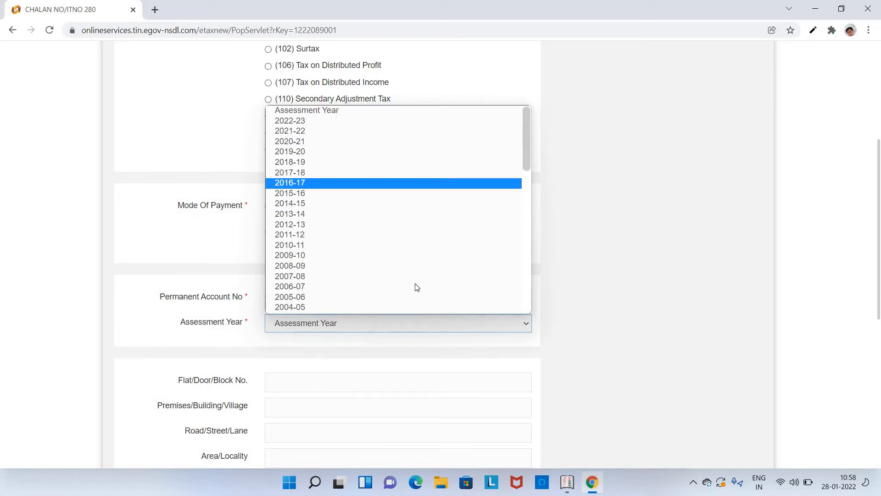
{"action": "left_click", "coordinate": [355, 121]}
Review the remaining address, contact and captcha fields of the challan form and close the browser.
{"action": "scroll", "coordinate": [411, 328], "scroll_direction": "down", "scroll_amount": 6}
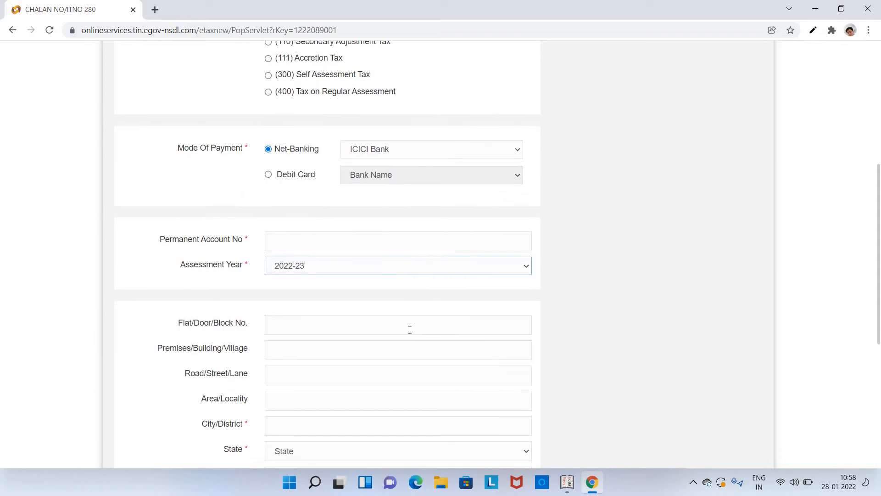
{"action": "scroll", "coordinate": [350, 458], "scroll_direction": "down", "scroll_amount": 2}
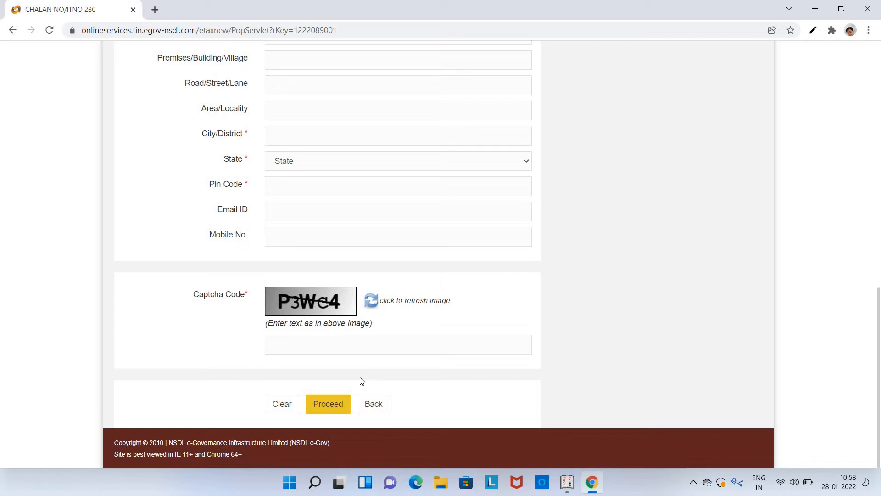
{"action": "scroll", "coordinate": [381, 326], "scroll_direction": "up", "scroll_amount": 5}
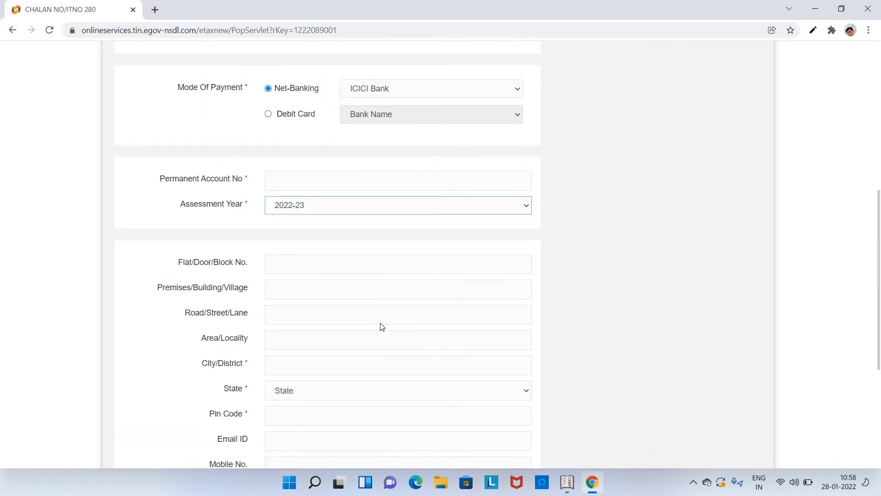
{"action": "scroll", "coordinate": [381, 326], "scroll_direction": "up", "scroll_amount": 8}
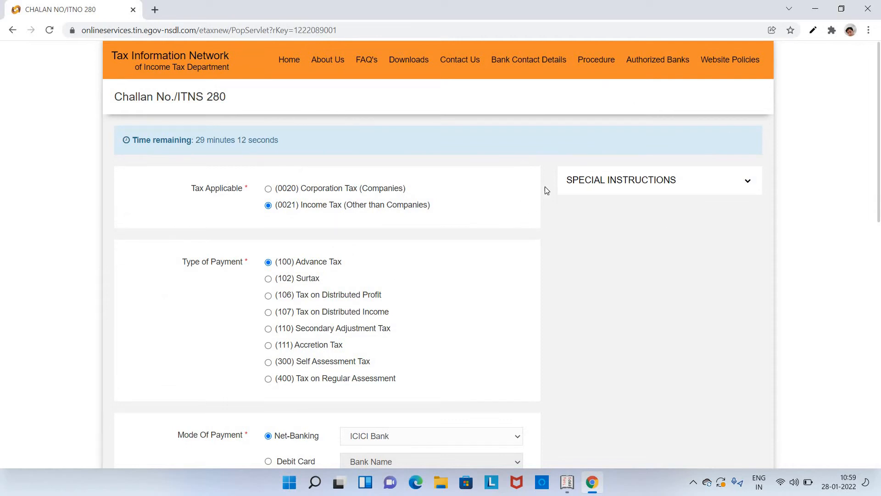
{"action": "left_click", "coordinate": [867, 8]}
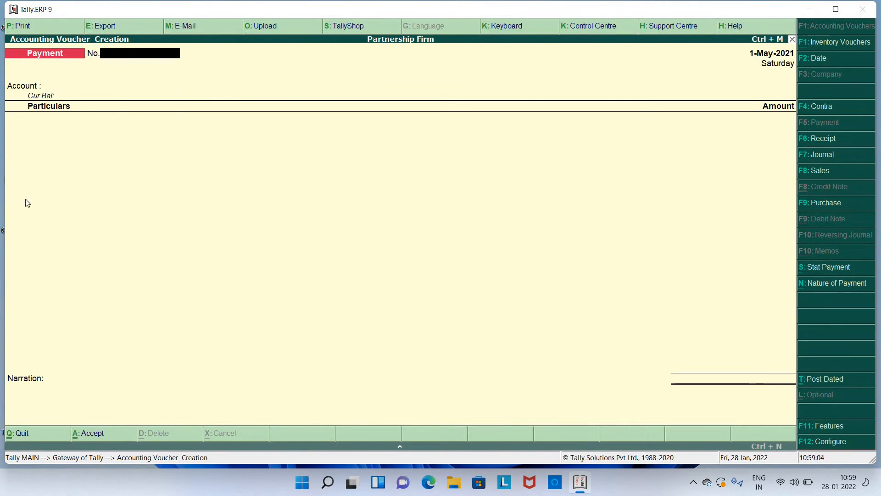
Set the payment voucher's account to Hdfc Bank A/c.
{"action": "key", "text": "Return"}
{"action": "key", "text": "Return"}
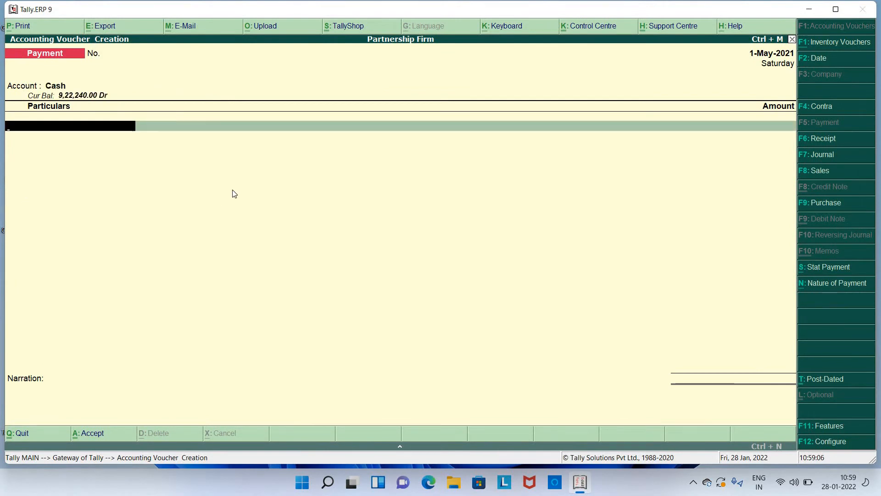
{"action": "key", "text": "Return"}
{"action": "key", "text": "BackSpace"}
{"action": "key", "text": "BackSpace"}
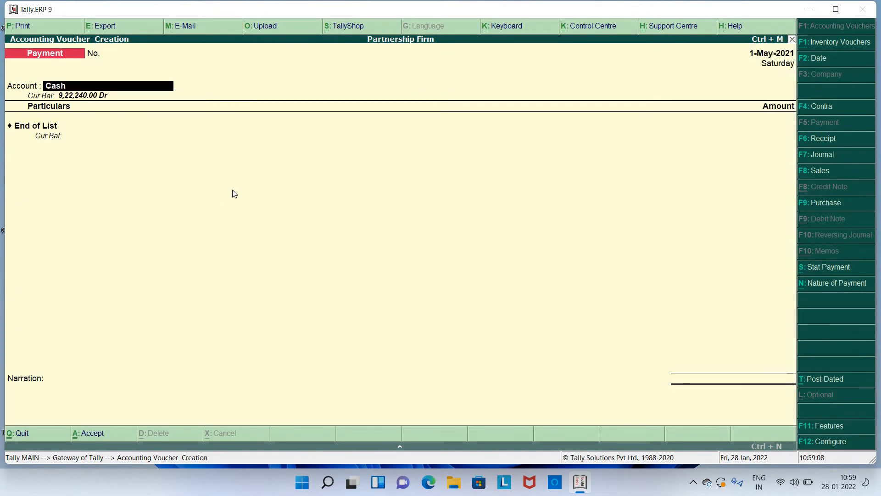
{"action": "type", "text": "Hdf"}
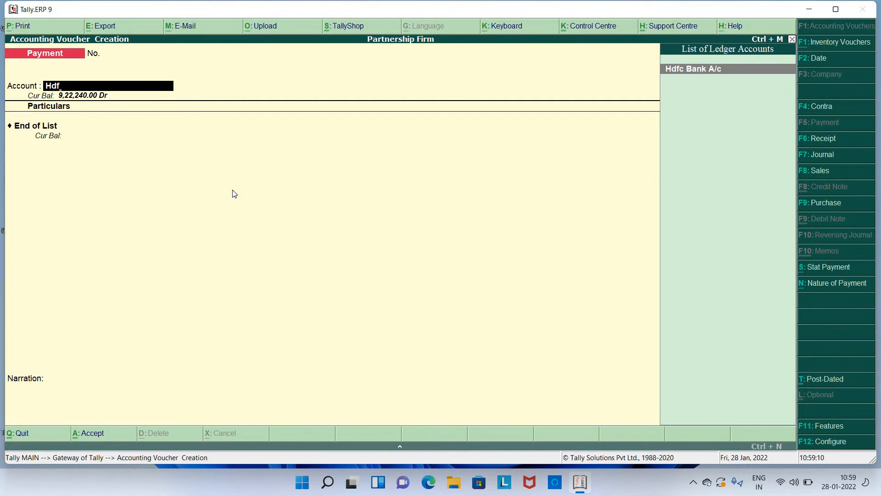
{"action": "key", "text": "Return"}
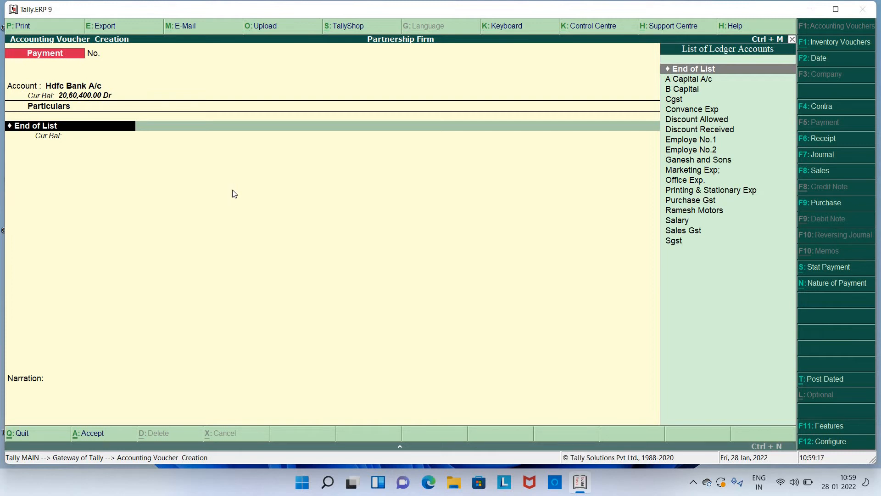
Start a new ledger from the payment voucher and name it Firm Advance Income Tax F.Y. 21-22.
{"action": "key", "text": "alt+c"}
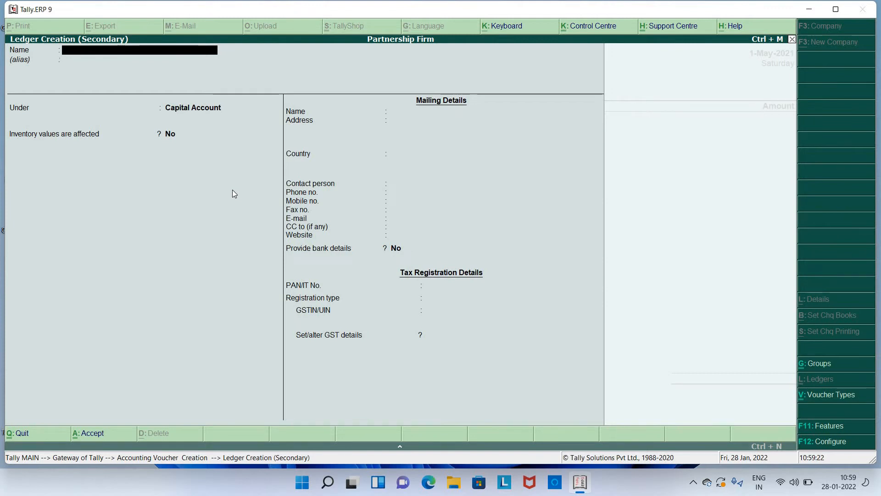
{"action": "type", "text": "Fir"}
{"action": "key", "text": "BackSpace"}
{"action": "key", "text": "BackSpace"}
{"action": "type", "text": "irm Advance Income"}
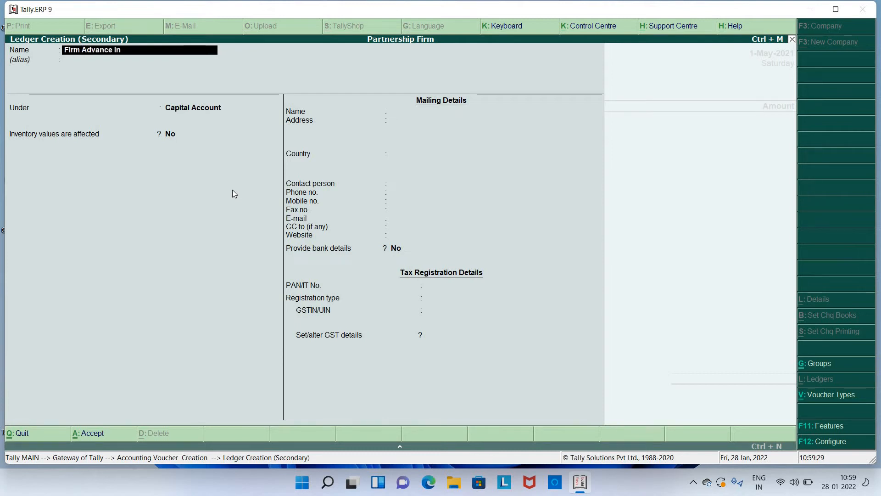
{"action": "type", "text": " tax F.Y."}
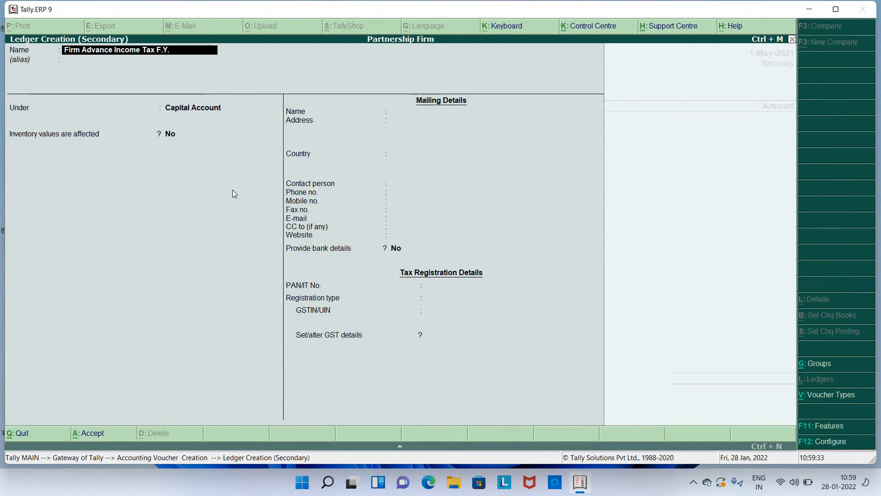
{"action": "type", "text": " 21-22"}
{"action": "key", "text": "Return"}
{"action": "key", "text": "Return"}
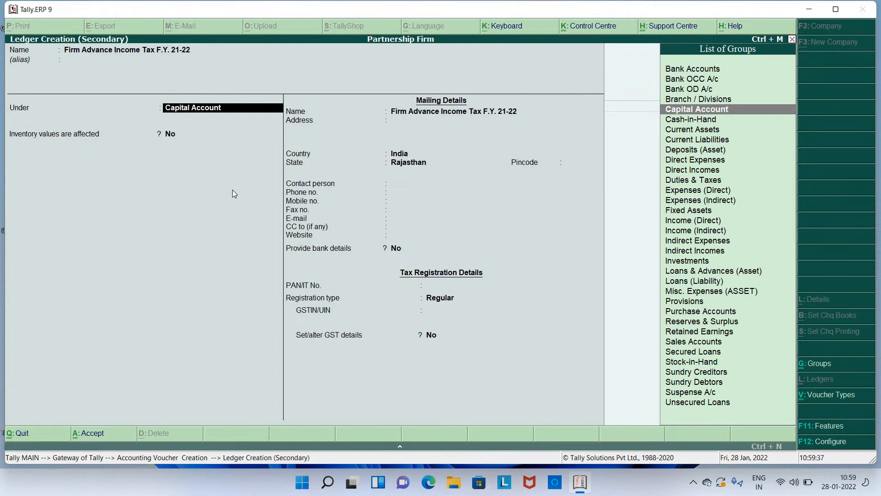
Place the new ledger under the Current Assets group and leave inventory values unaffected.
{"action": "type", "text": "Cu"}
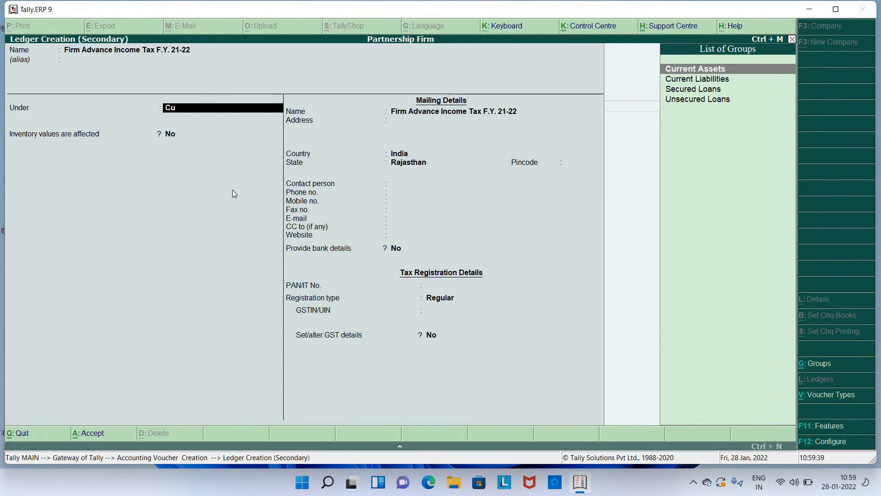
{"action": "key", "text": "Return"}
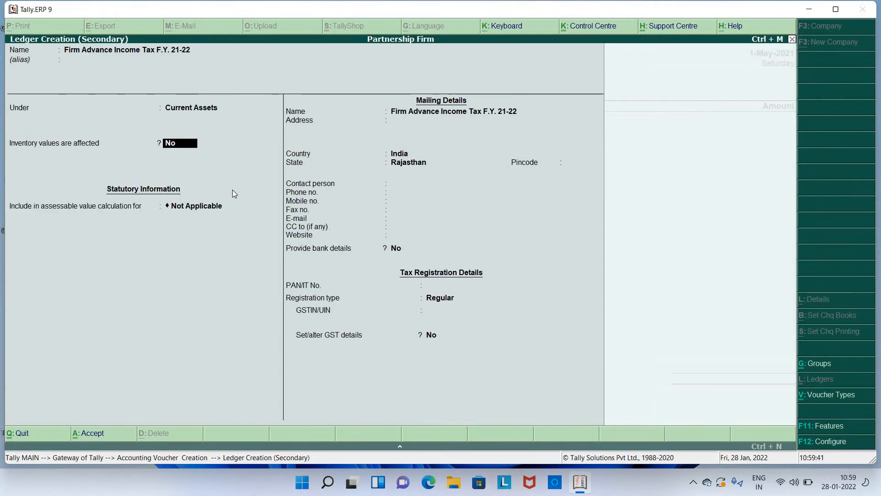
{"action": "key", "text": "Return"}
{"action": "key", "text": "Return"}
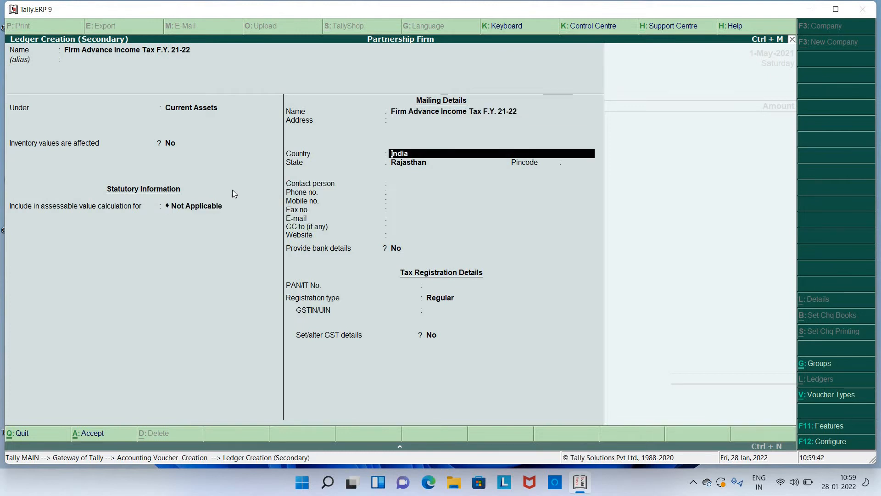
Set the ledger's country to None, leave the remaining mailing and tax details blank, and save the ledger.
{"action": "key", "text": "BackSpace"}
{"action": "key", "text": "Down"}
{"action": "key", "text": "Return"}
{"action": "key", "text": "Return"}
{"action": "key", "text": "Return"}
{"action": "key", "text": "Return"}
{"action": "key", "text": "Return"}
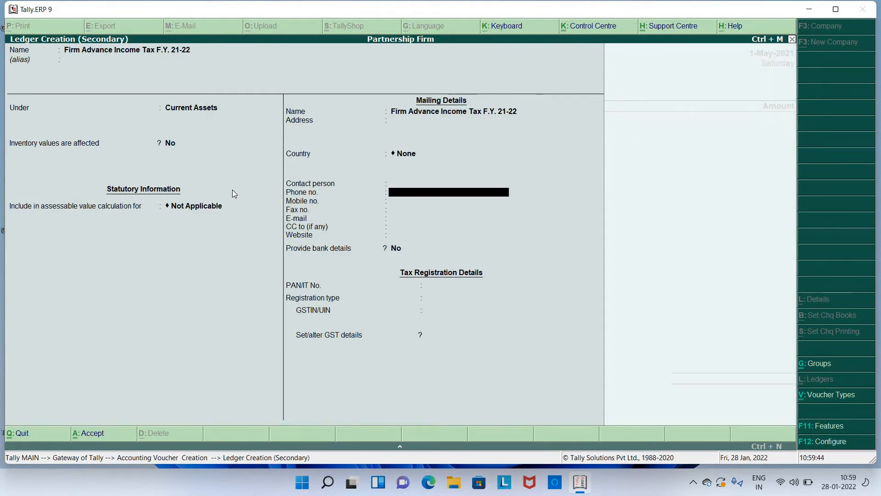
{"action": "key", "text": "Return"}
{"action": "key", "text": "Return"}
{"action": "key", "text": "Return"}
{"action": "key", "text": "Return"}
{"action": "key", "text": "Return"}
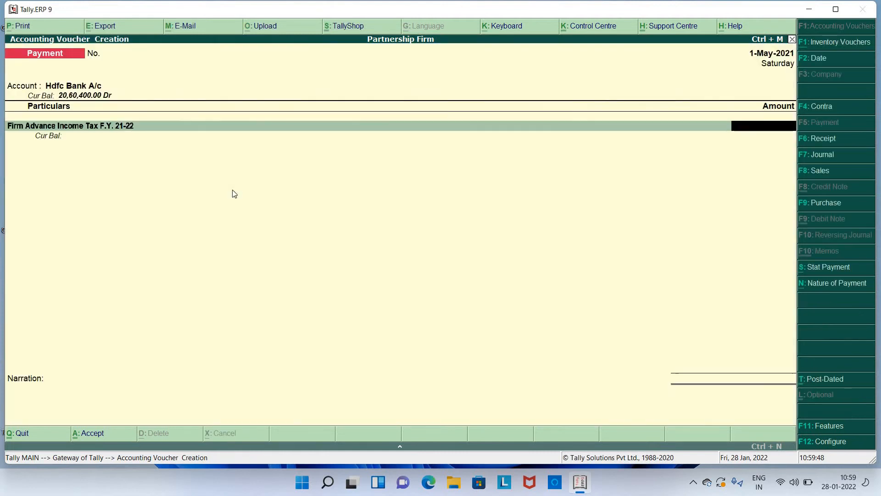
Enter 150000 as the advance tax amount, accept the default Cheque bank allocation and save the payment voucher.
{"action": "type", "text": "150000"}
{"action": "key", "text": "Return"}
{"action": "key", "text": "Return"}
{"action": "key", "text": "Return"}
{"action": "key", "text": "Return"}
{"action": "key", "text": "Return"}
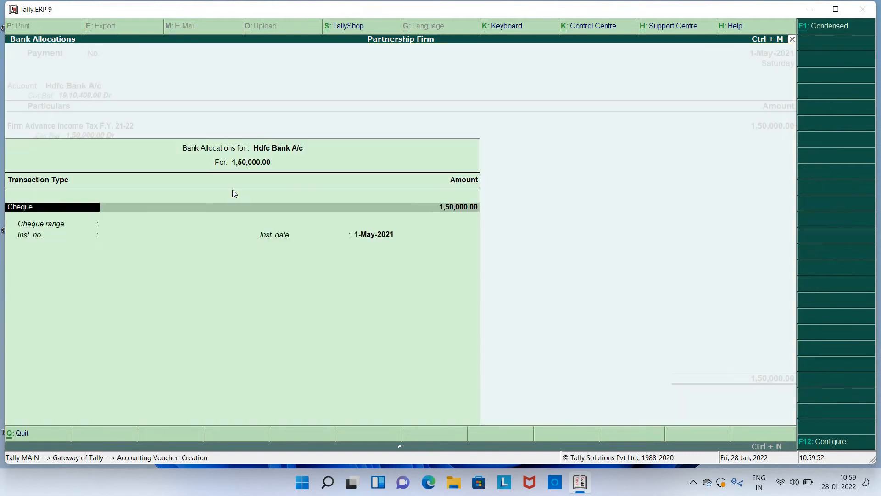
{"action": "key", "text": "Return"}
{"action": "key", "text": "Return"}
{"action": "key", "text": "Return"}
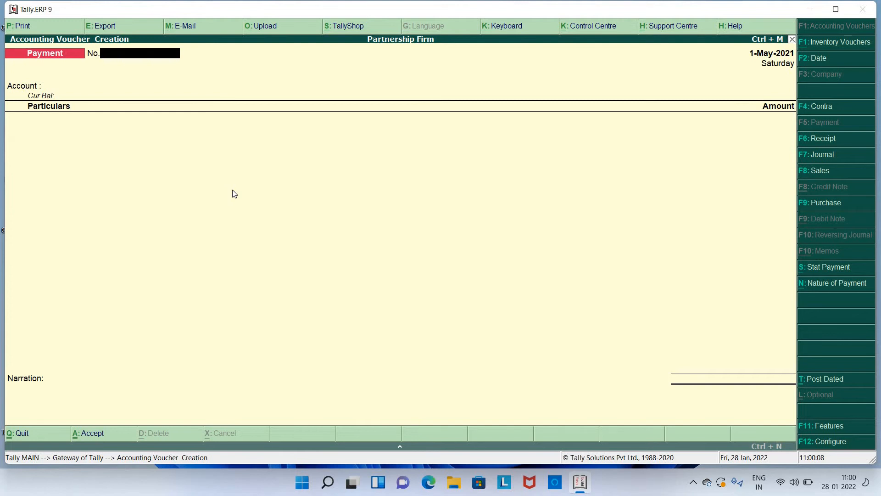
Date the new payment voucher 15-9-2021, with Hdfc Bank A/c as account and Firm Advance Income Tax F.Y. 21-22 under particulars.
{"action": "key", "text": "F2"}
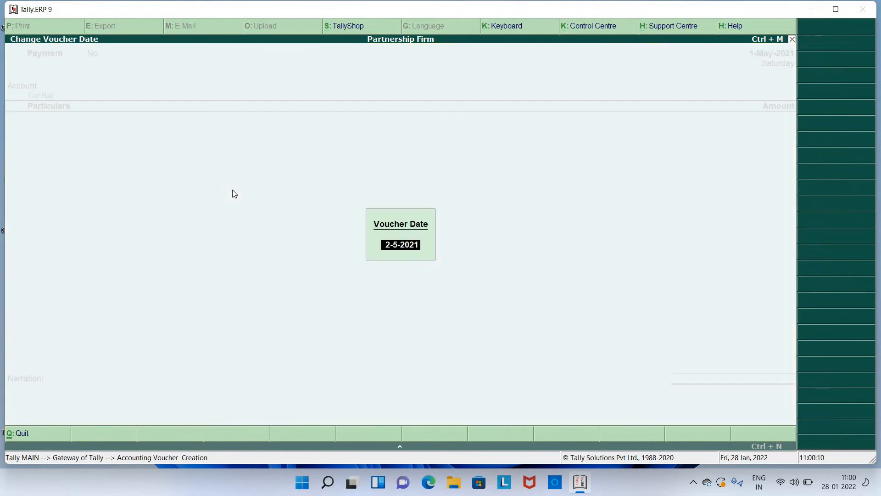
{"action": "type", "text": "15-9-2021"}
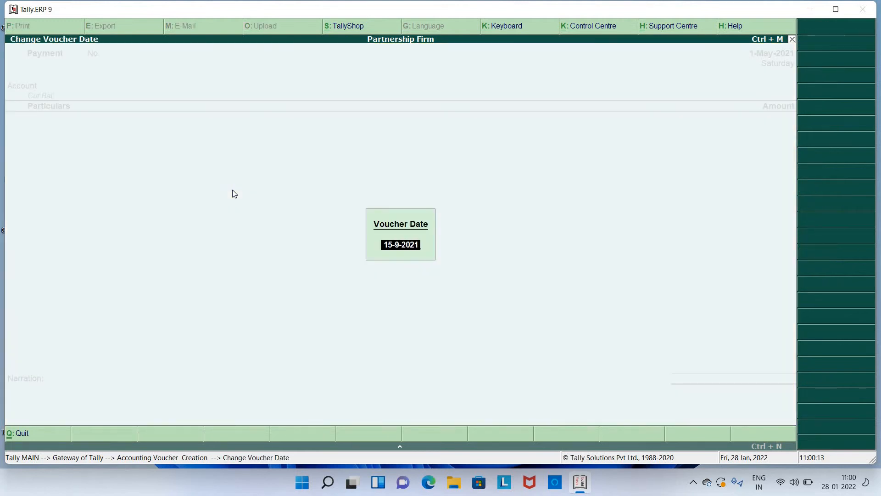
{"action": "key", "text": "Return"}
{"action": "key", "text": "Return"}
{"action": "type", "text": "hd"}
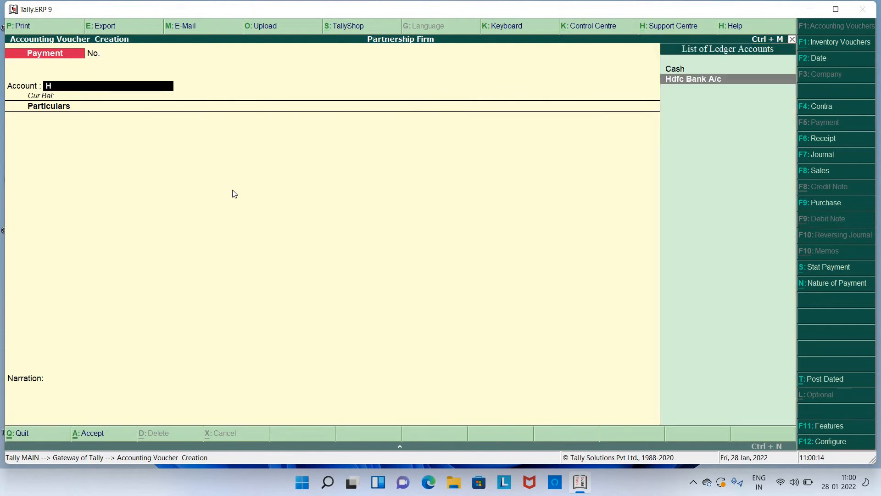
{"action": "key", "text": "Return"}
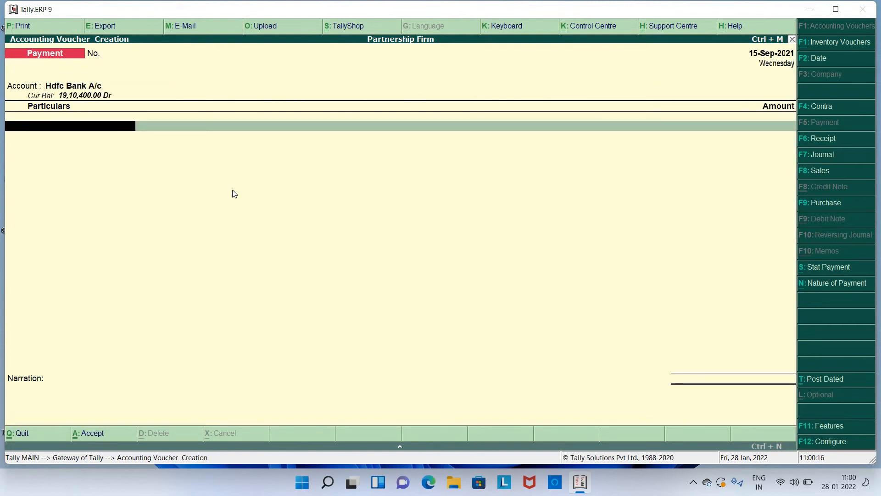
{"action": "type", "text": "Firm Ad"}
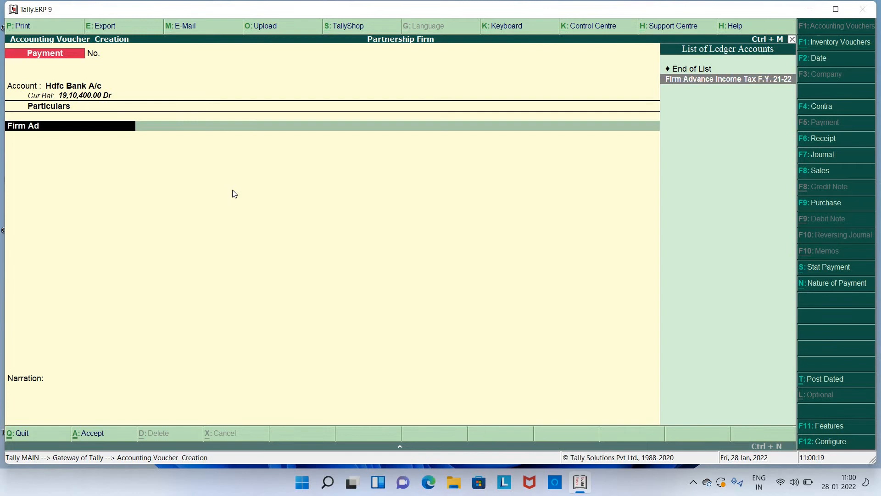
{"action": "key", "text": "Return"}
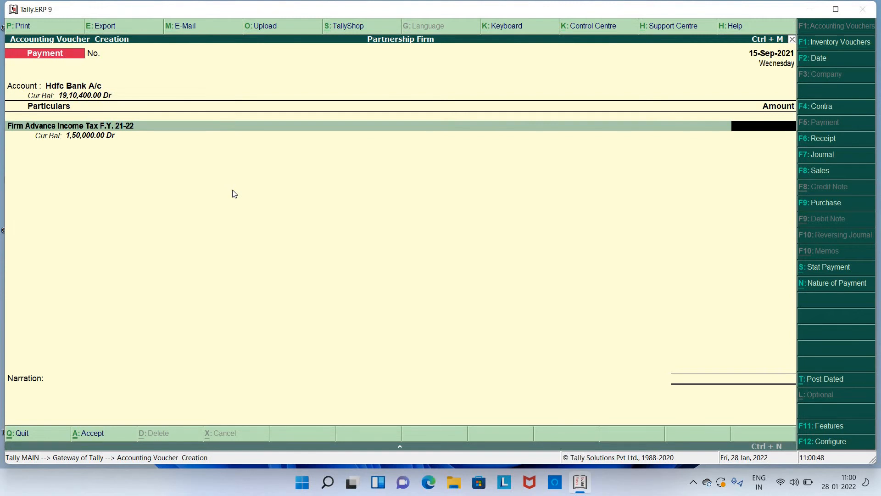
Enter 300000 for the September instalment, accept the bank allocation and save the voucher.
{"action": "type", "text": "300000"}
{"action": "key", "text": "Return"}
{"action": "key", "text": "Return"}
{"action": "key", "text": "Return"}
{"action": "key", "text": "Return"}
{"action": "key", "text": "Return"}
{"action": "key", "text": "Return"}
{"action": "key", "text": "Return"}
{"action": "key", "text": "Return"}
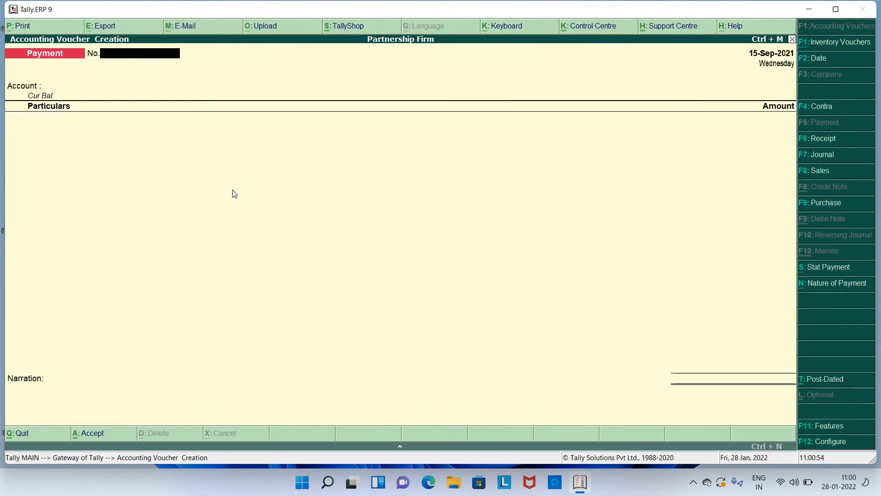
Date the next payment voucher 15-12-2021, with Hdfc Bank A/c as account and Firm Advance Income Tax F.Y. 21-22 under particulars.
{"action": "key", "text": "F2"}
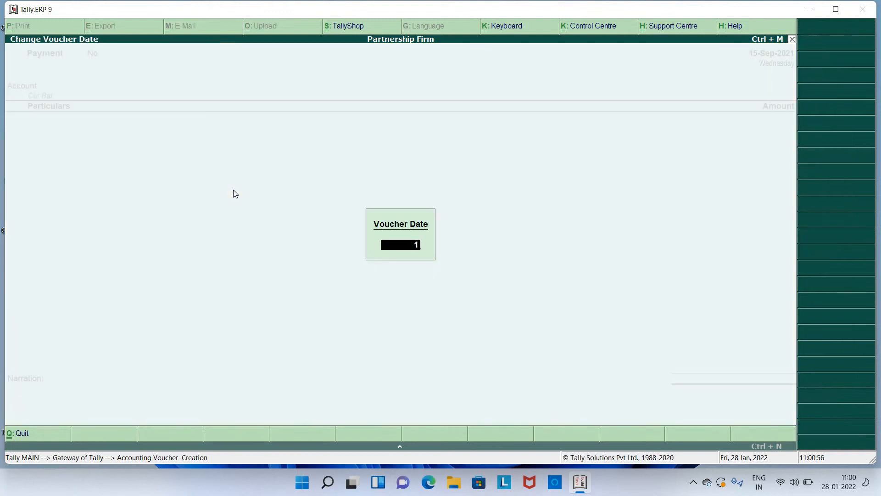
{"action": "type", "text": "15-12-2021"}
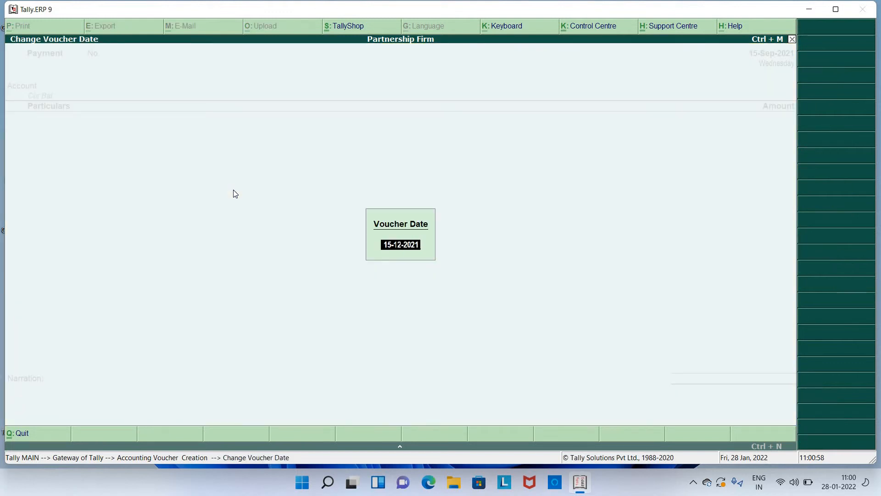
{"action": "key", "text": "Return"}
{"action": "key", "text": "Return"}
{"action": "type", "text": "hdf"}
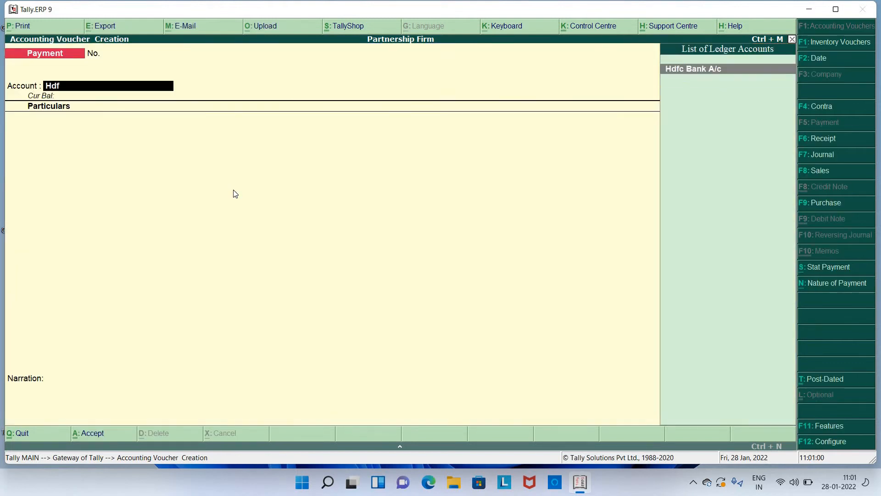
{"action": "key", "text": "Return"}
{"action": "type", "text": "Adv"}
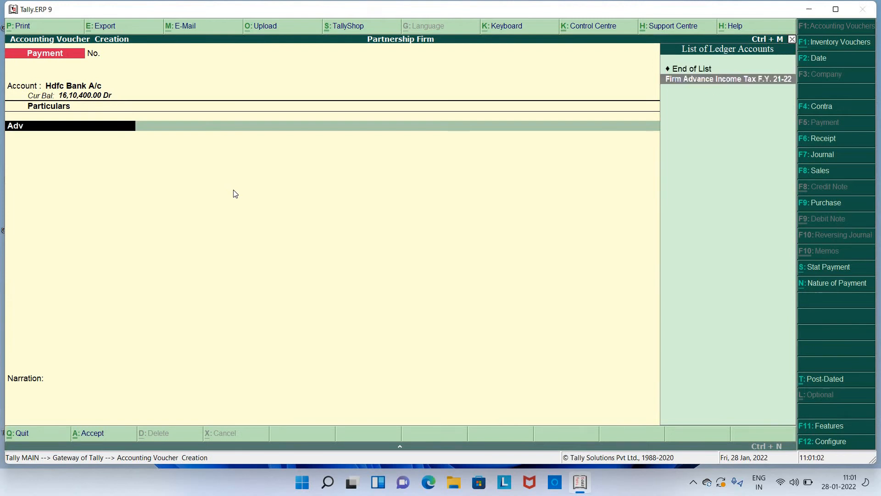
{"action": "key", "text": "Return"}
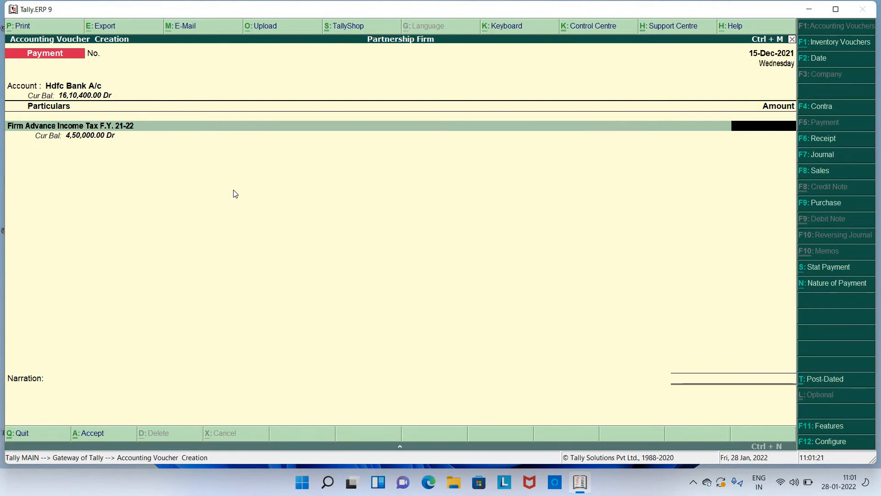
Enter 300000 for the December instalment, save the voucher with its bank allocation, and leave voucher entry.
{"action": "type", "text": "300000"}
{"action": "key", "text": "Return"}
{"action": "key", "text": "Return"}
{"action": "key", "text": "Return"}
{"action": "key", "text": "Return"}
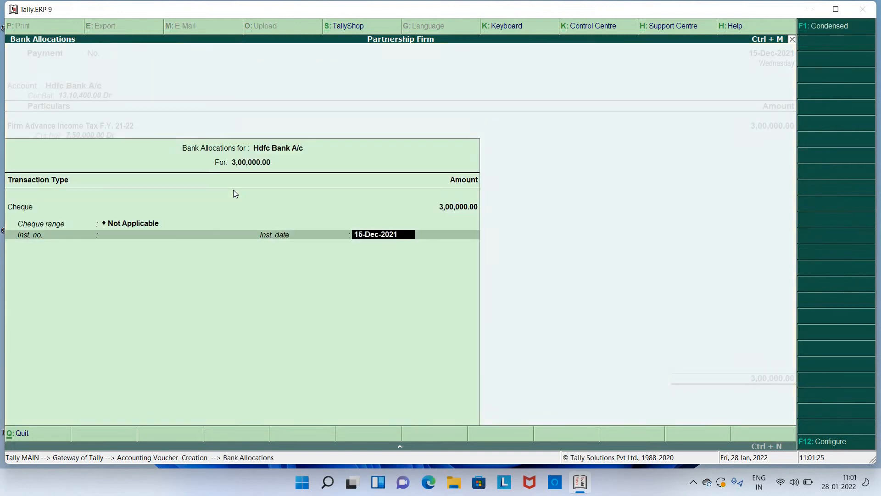
{"action": "key", "text": "Return"}
{"action": "key", "text": "Return"}
{"action": "key", "text": "Return"}
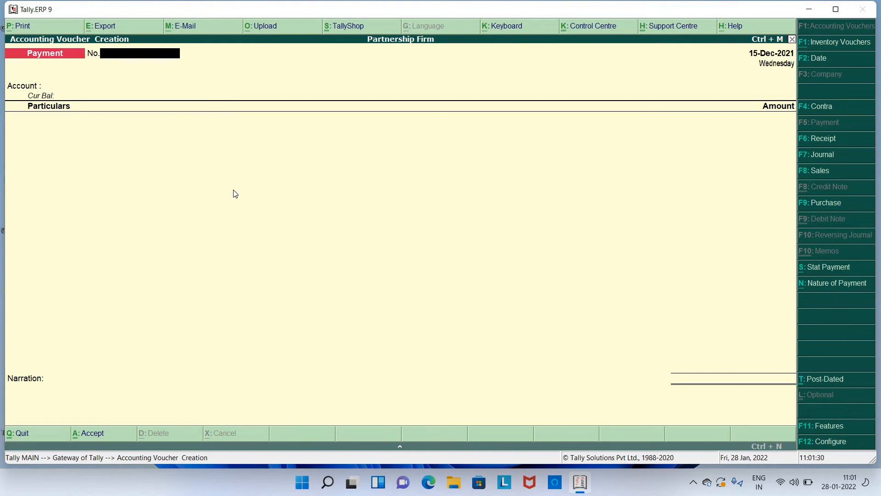
{"action": "key", "text": "Escape"}
{"action": "key", "text": "Escape"}
{"action": "key", "text": "Escape"}
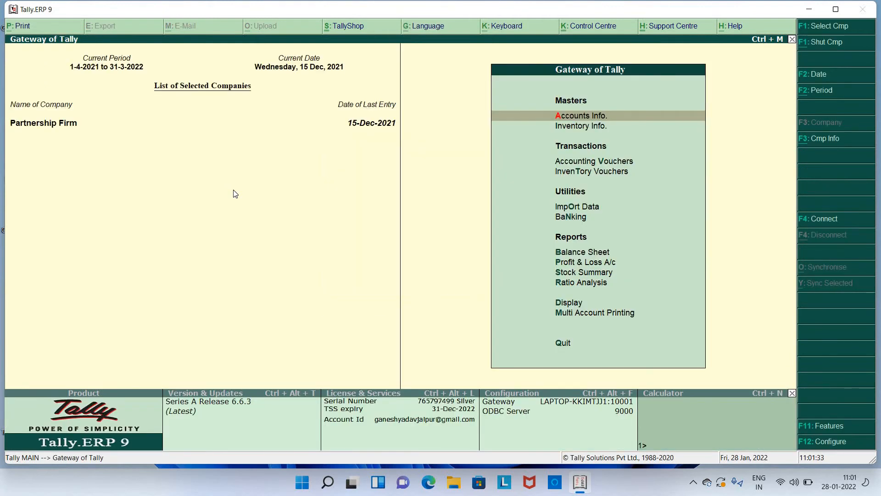
{"action": "key", "text": "a"}
{"action": "key", "text": "super+l"}
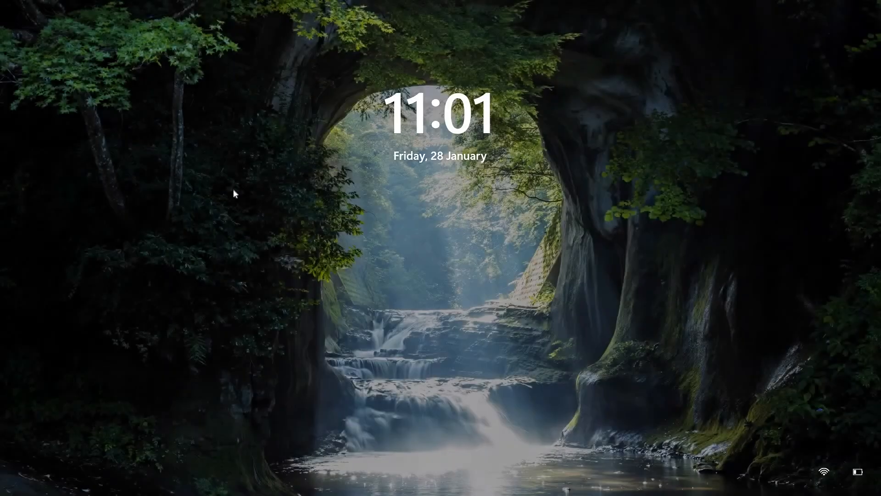
{"action": "key", "text": "Return"}
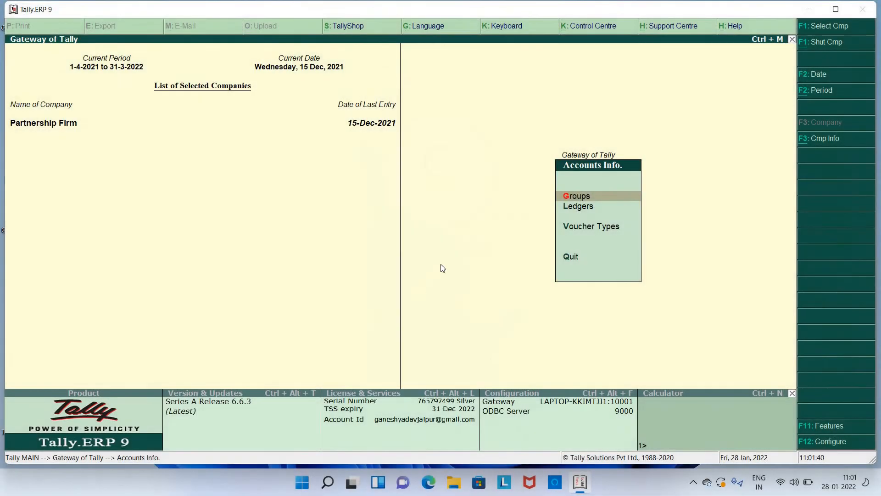
{"action": "key", "text": "Escape"}
{"action": "key", "text": "Escape"}
Display the vouchers of the Firm Advance Income Tax F.Y. 21-22 ledger for the period starting 1-4-2021.
{"action": "type", "text": "nd"}
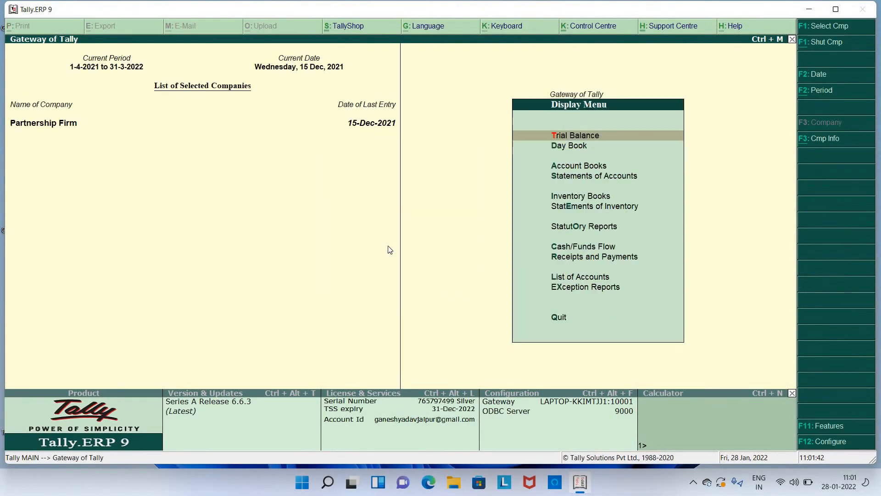
{"action": "type", "text": "alfirm"}
{"action": "key", "text": "Return"}
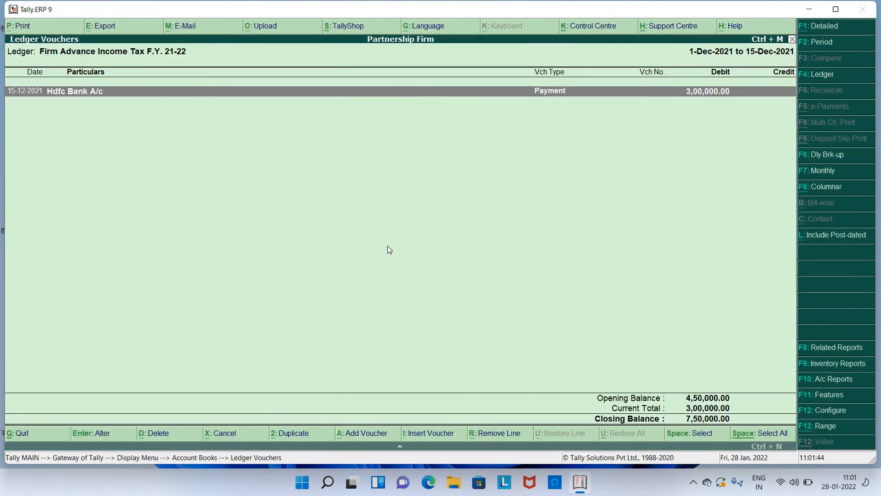
{"action": "key", "text": "F2"}
{"action": "type", "text": "1-4-2021"}
{"action": "key", "text": "Return"}
{"action": "key", "text": "Return"}
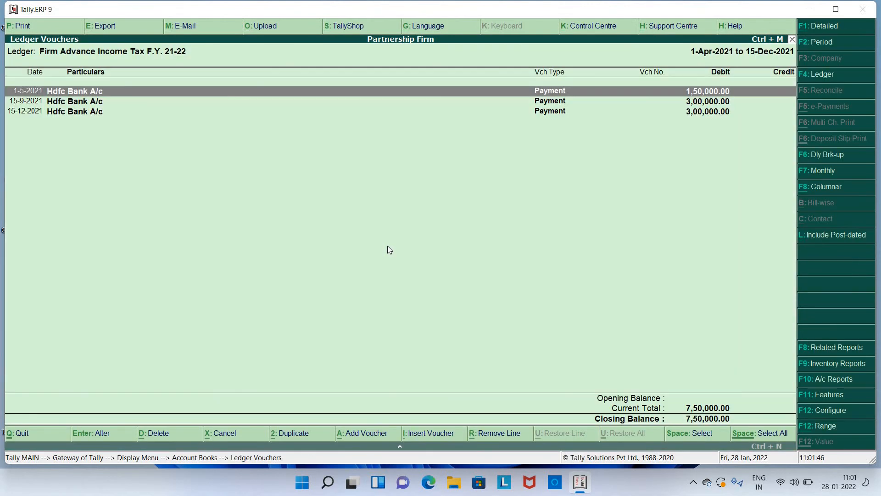
Change the date of the ledger's first payment voucher to 15-6-2021 and save it.
{"action": "key", "text": "Return"}
{"action": "key", "text": "Return"}
{"action": "key", "text": "Return"}
{"action": "key", "text": "Return"}
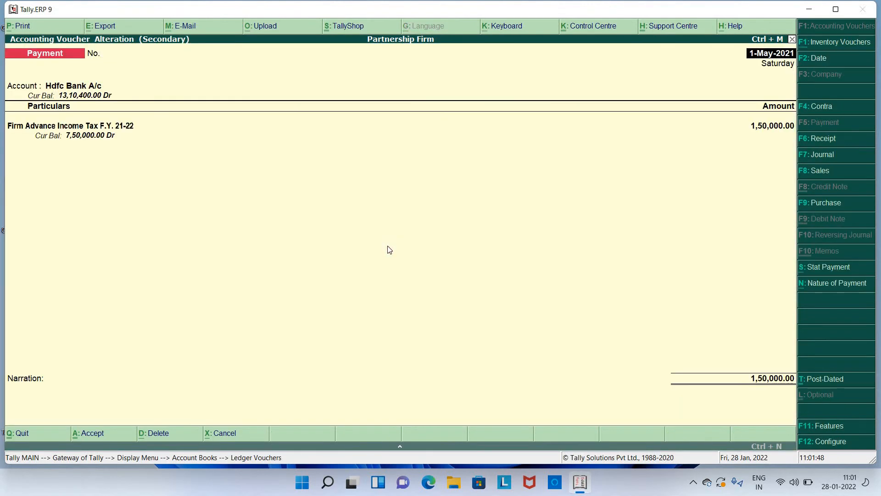
{"action": "key", "text": "F2"}
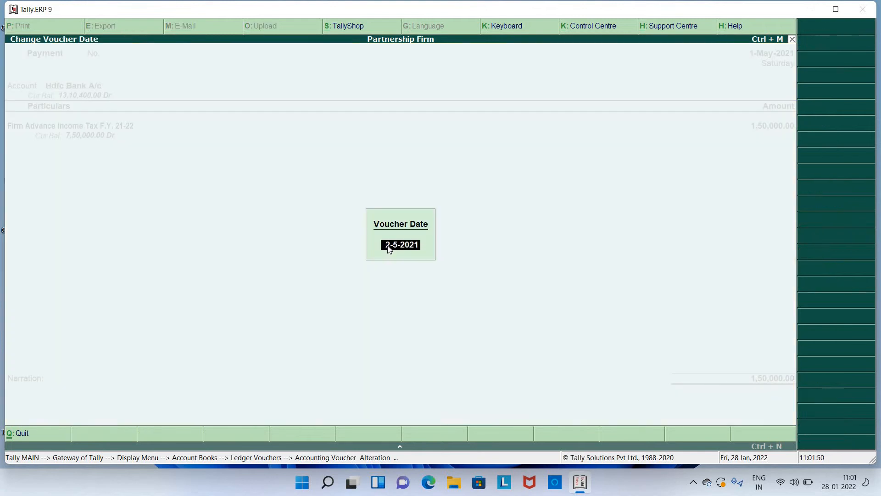
{"action": "type", "text": "15-6-2021"}
{"action": "key", "text": "Return"}
{"action": "key", "text": "ctrl+a"}
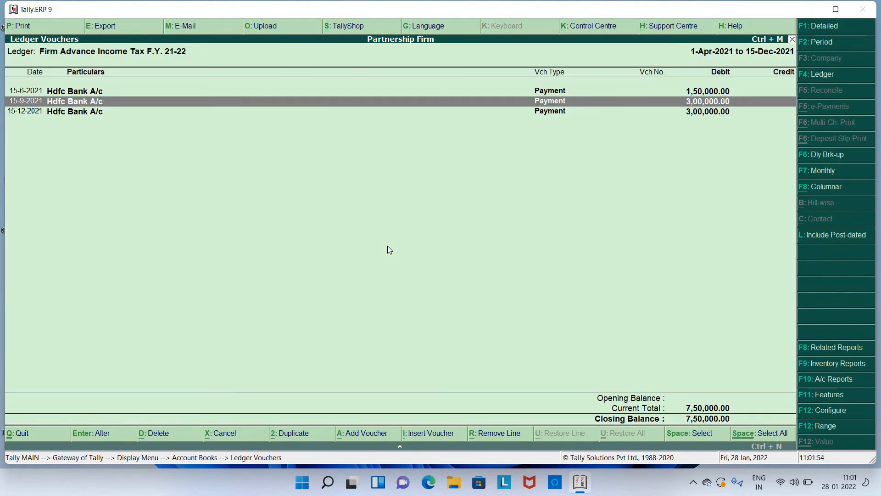
{"action": "key", "text": "Up"}
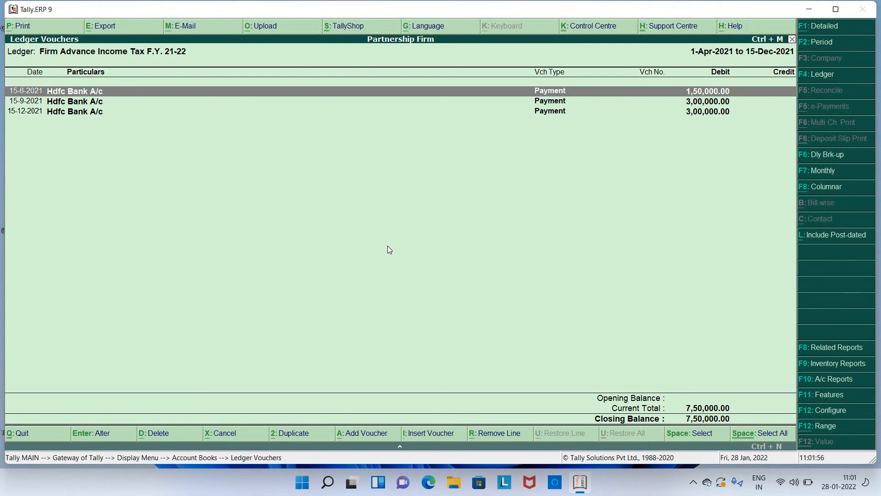
Add a payment voucher from the advance tax ledger's voucher list and date it 15-3-2022.
{"action": "key", "text": "Down"}
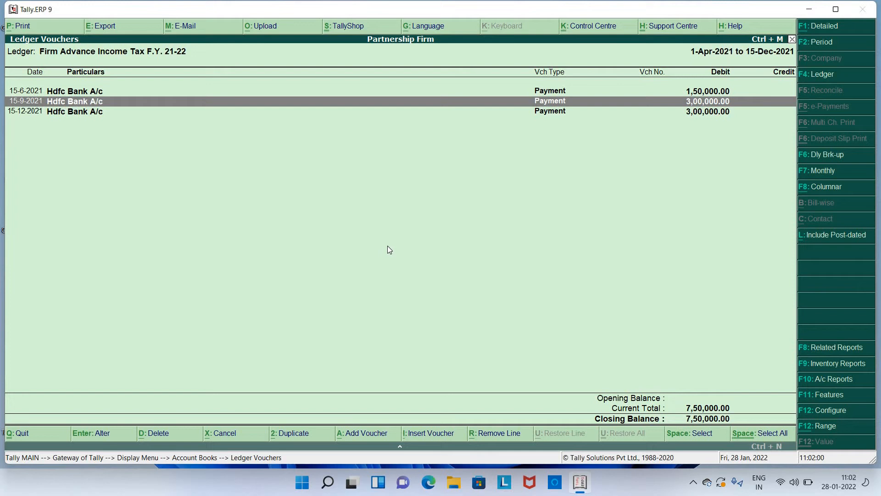
{"action": "key", "text": "Up"}
{"action": "key", "text": "Down"}
{"action": "key", "text": "Down"}
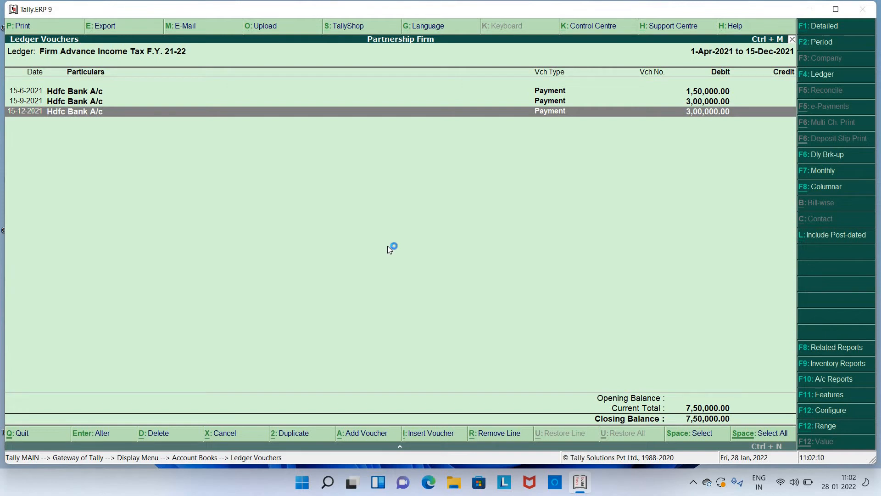
{"action": "key", "text": "alt+a"}
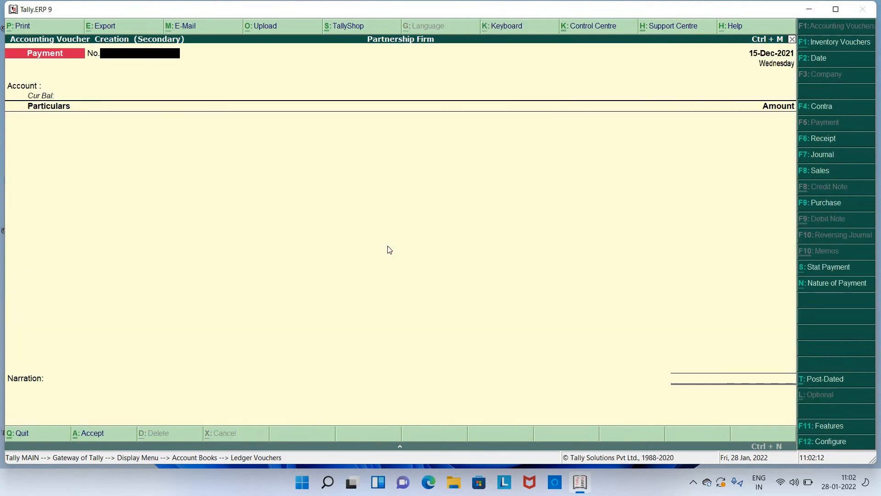
{"action": "key", "text": "F2"}
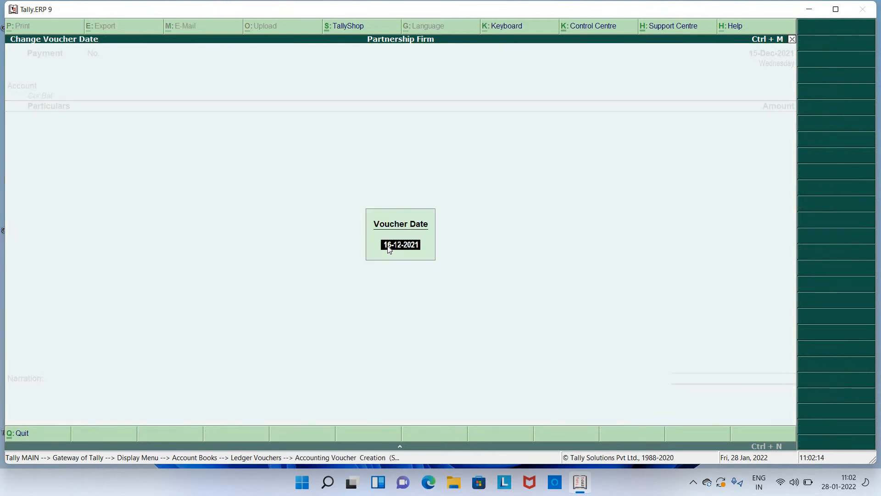
{"action": "type", "text": "15-3-2021"}
{"action": "key", "text": "Return"}
{"action": "type", "text": "15-3-2022"}
{"action": "key", "text": "Return"}
{"action": "key", "text": "Return"}
Choose Hdfc Bank A/c as the voucher's account and Firm Advance Income Tax F.Y. 21-22 under particulars.
{"action": "type", "text": "Hd"}
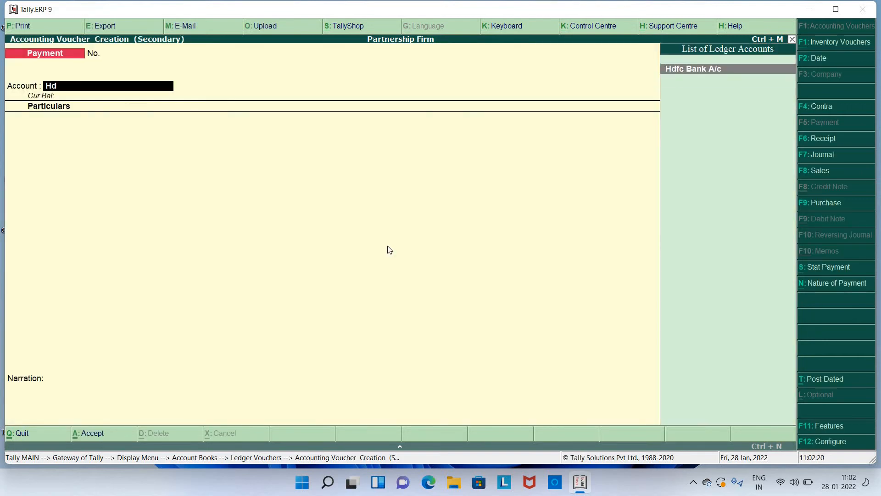
{"action": "key", "text": "Return"}
{"action": "type", "text": "Adv"}
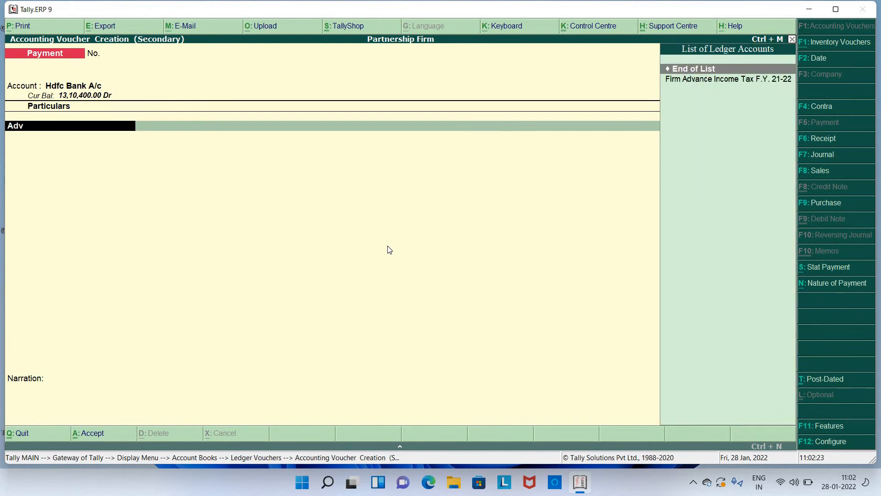
{"action": "key", "text": "Return"}
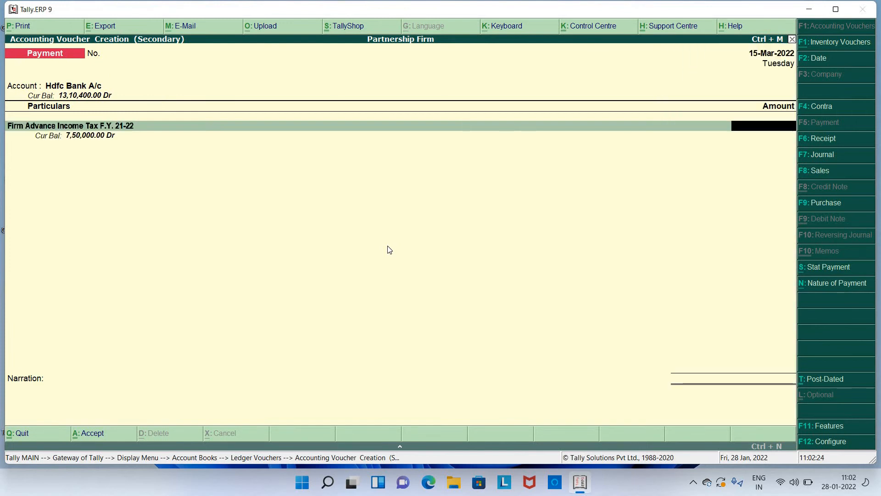
Enter 250000 for the March instalment and save the payment voucher.
{"action": "type", "text": "250000"}
{"action": "key", "text": "Return"}
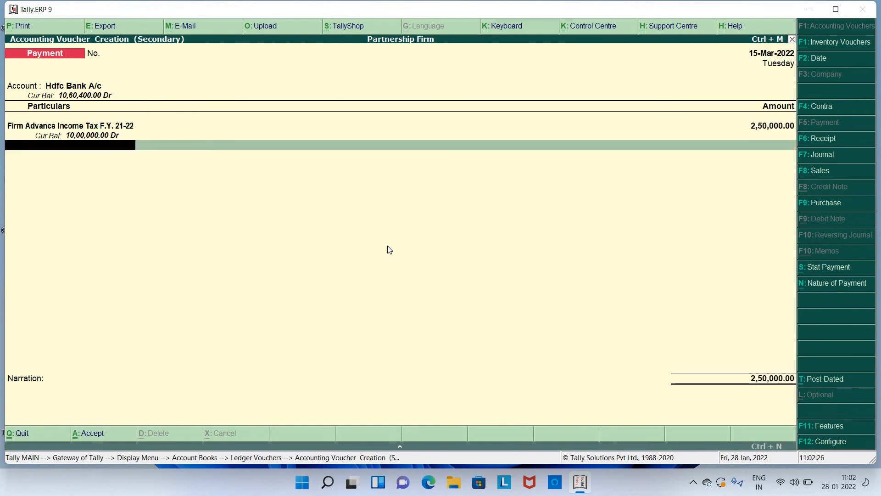
{"action": "key", "text": "Return"}
{"action": "key", "text": "Return"}
{"action": "key", "text": "Return"}
{"action": "key", "text": "Return"}
{"action": "key", "text": "Return"}
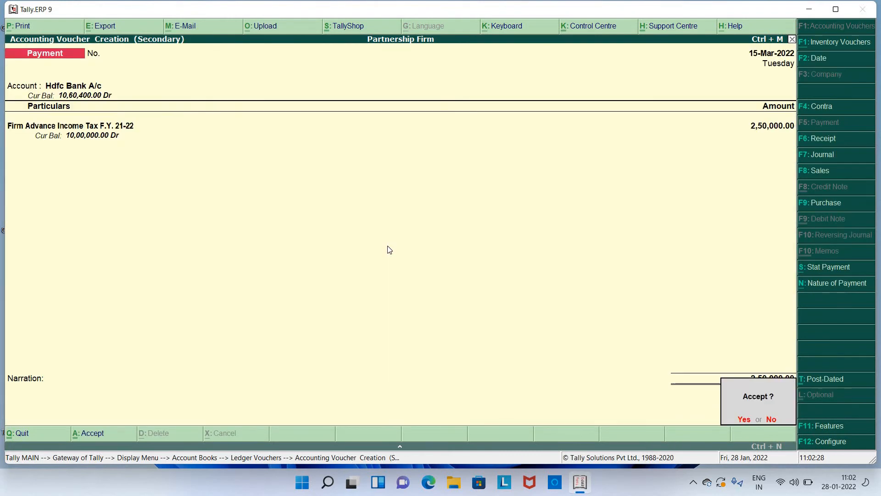
{"action": "key", "text": "Return"}
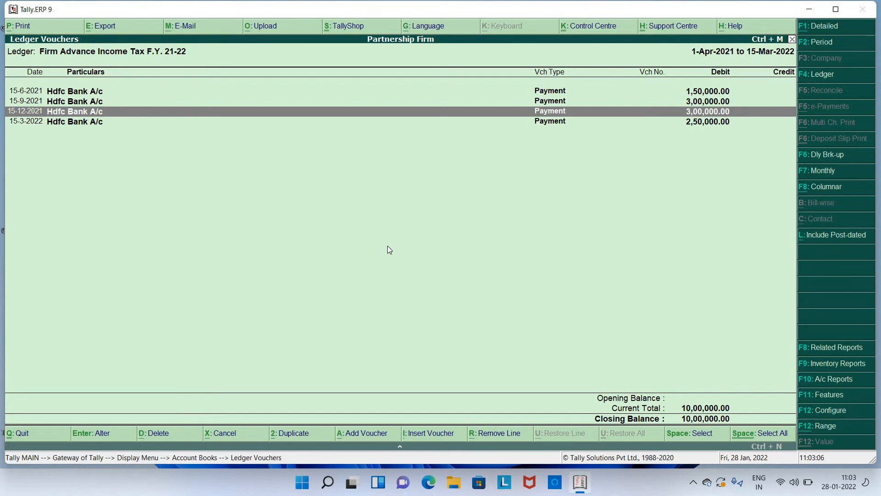
{"action": "key", "text": "Up"}
{"action": "key", "text": "Up"}
{"action": "key", "text": "alt+a"}
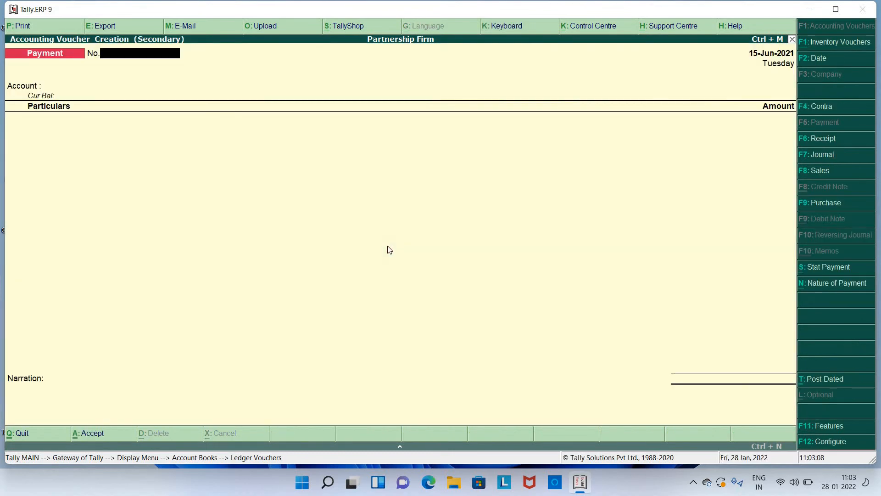
{"action": "key", "text": "Return"}
{"action": "type", "text": "hdf"}
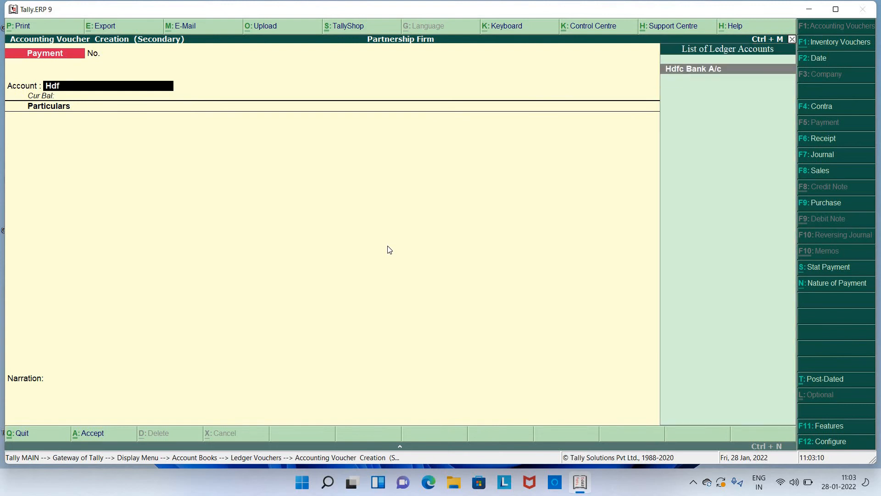
{"action": "key", "text": "Return"}
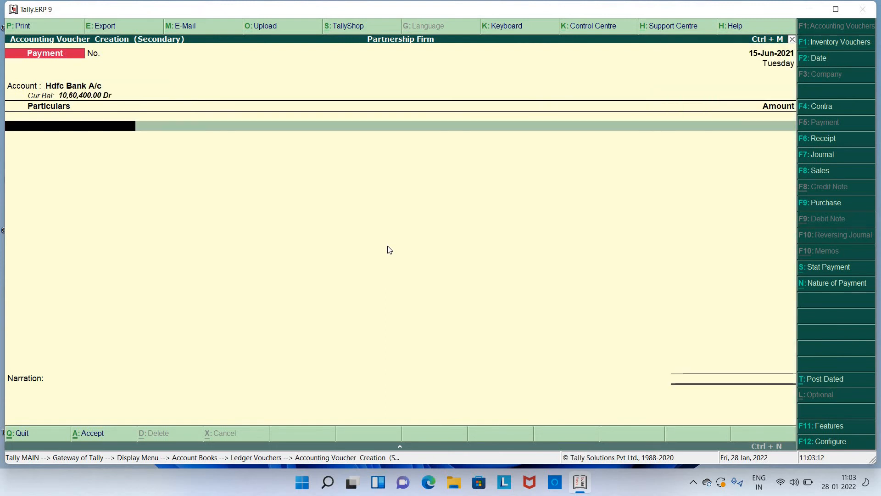
{"action": "key", "text": "alt+c"}
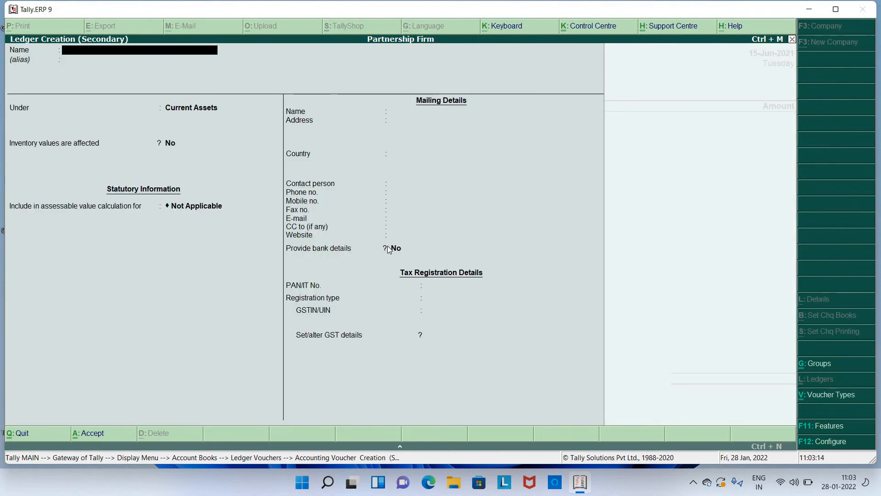
{"action": "type", "text": "Advance incom"}
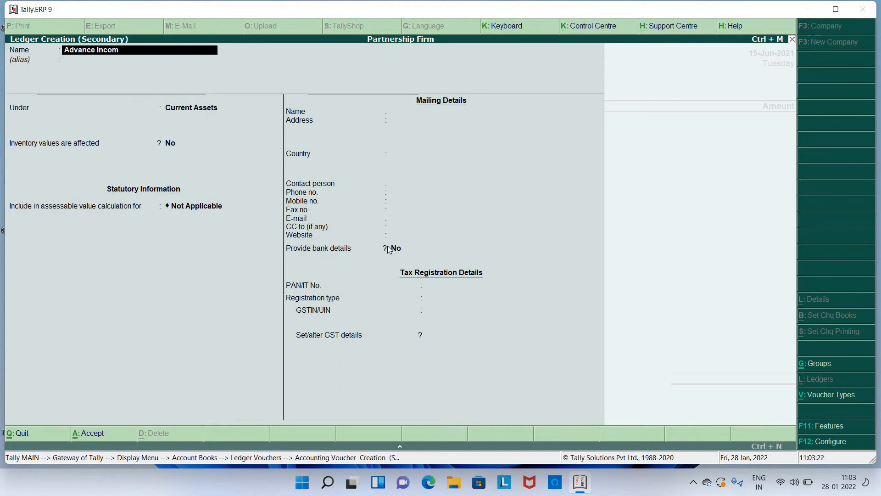
{"action": "type", "text": "e Tax employ"}
{"action": "key", "text": "BackSpace"}
{"action": "key", "text": "BackSpace"}
{"action": "key", "text": "BackSpace"}
{"action": "key", "text": "BackSpace"}
{"action": "key", "text": "BackSpace"}
{"action": "key", "text": "BackSpace"}
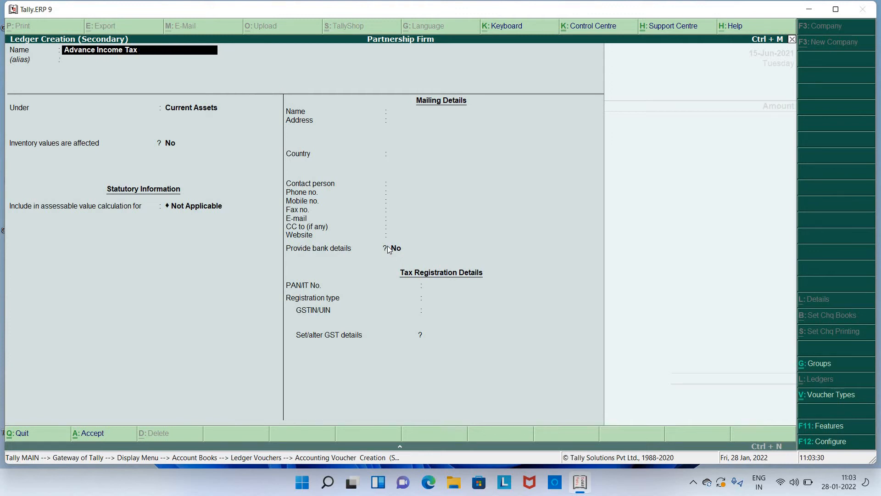
{"action": "type", "text": "a f-"}
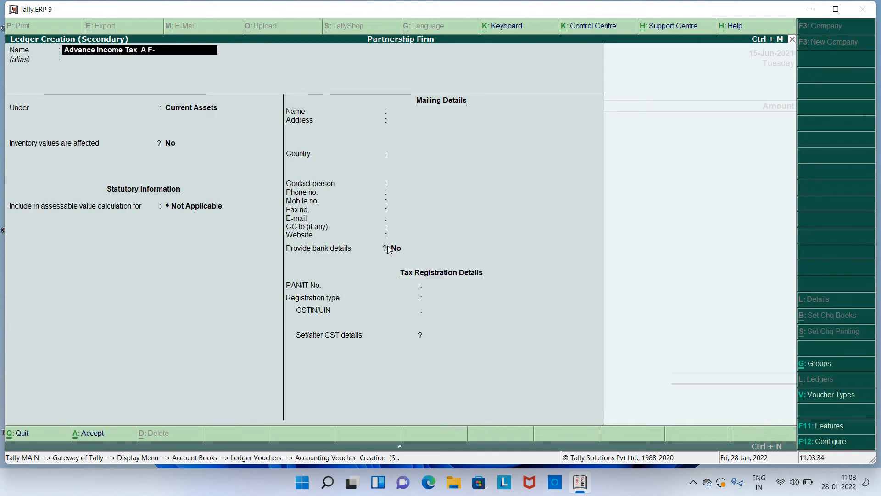
{"action": "type", "text": "Y -2021"}
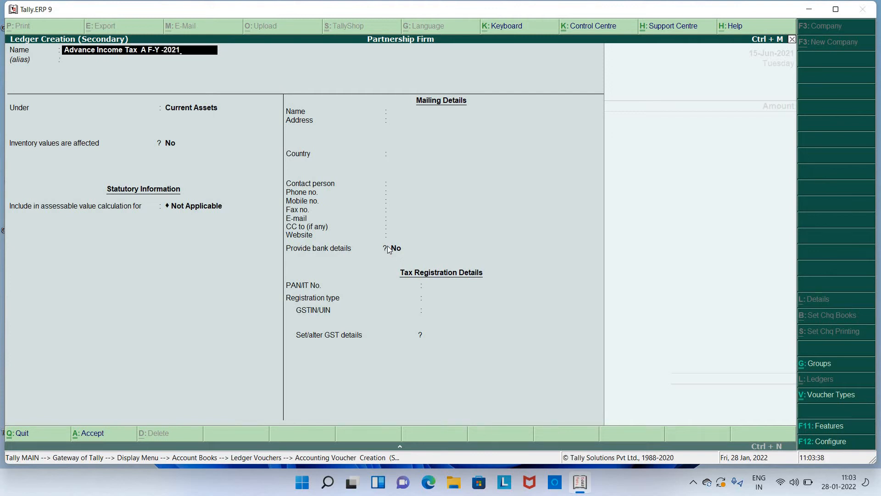
{"action": "key", "text": "BackSpace"}
{"action": "key", "text": "BackSpace"}
{"action": "key", "text": "BackSpace"}
{"action": "type", "text": "0-21"}
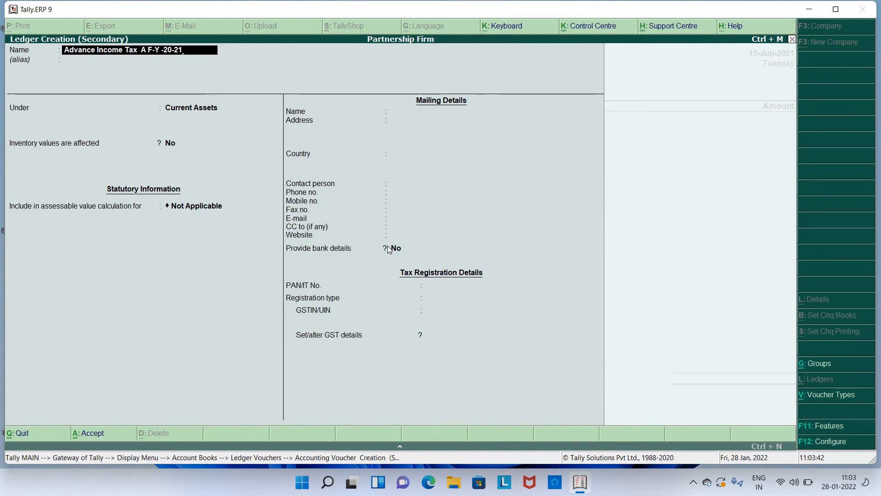
{"action": "key", "text": "Return"}
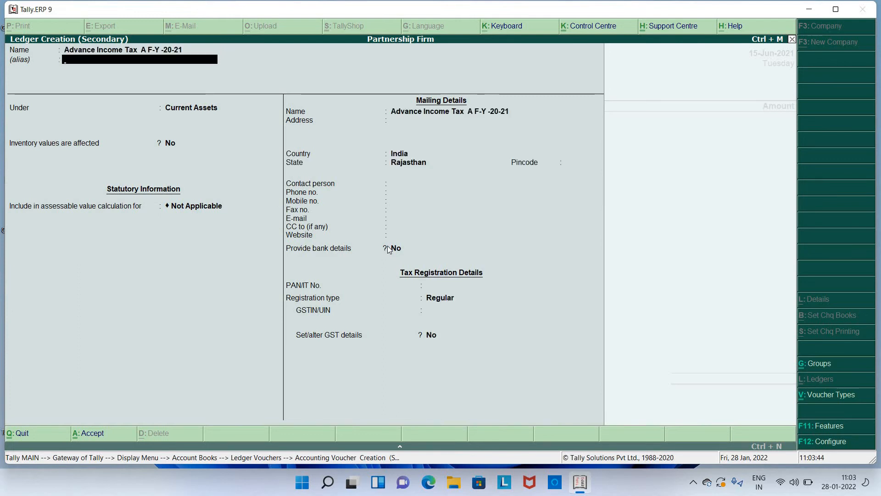
{"action": "key", "text": "Escape"}
{"action": "key", "text": "Return"}
{"action": "key", "text": "Escape"}
{"action": "key", "text": "Escape"}
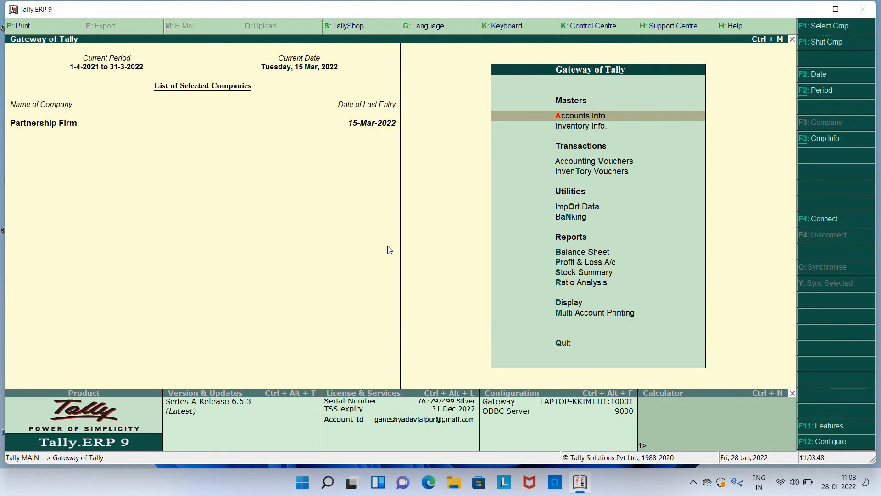
Examine the list of ledgers in the account books, then return to the Gateway of Tally.
{"action": "key", "text": "d"}
{"action": "key", "text": "a"}
{"action": "key", "text": "l"}
{"action": "key", "text": "Down"}
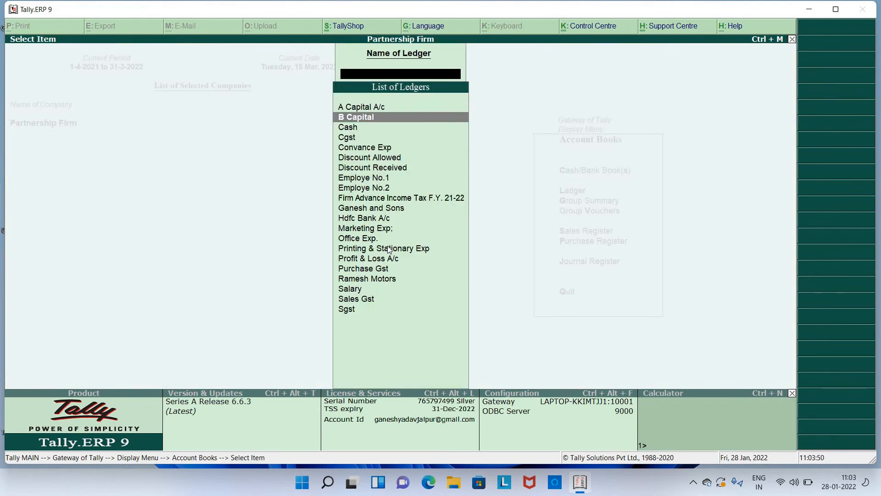
{"action": "key", "text": "Up"}
{"action": "key", "text": "Down"}
{"action": "key", "text": "Escape"}
{"action": "key", "text": "Escape"}
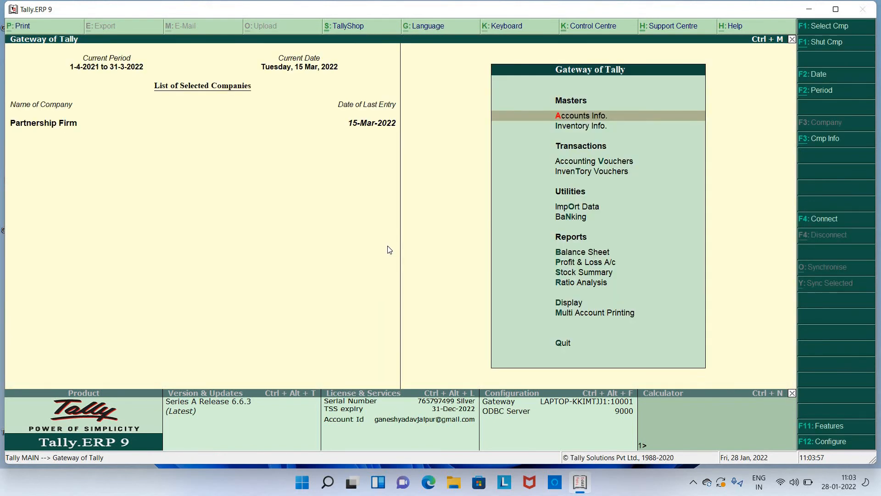
Start a payment voucher dated 15-6-2021 with Hdfc Bank A/c as the account.
{"action": "key", "text": "v"}
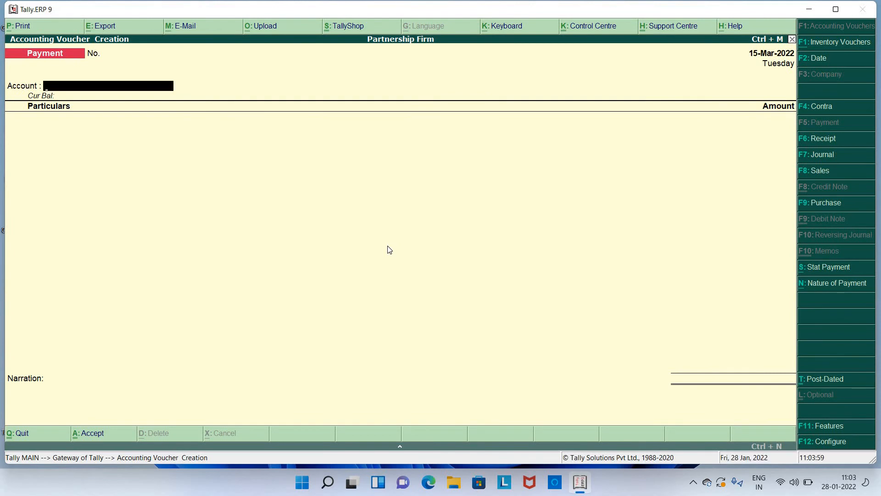
{"action": "key", "text": "F2"}
{"action": "type", "text": "15"}
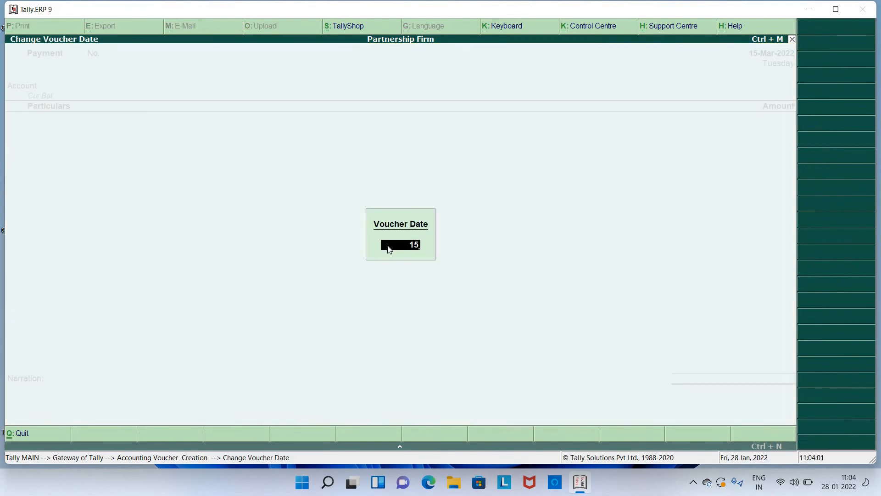
{"action": "type", "text": "-6-2021"}
{"action": "key", "text": "Return"}
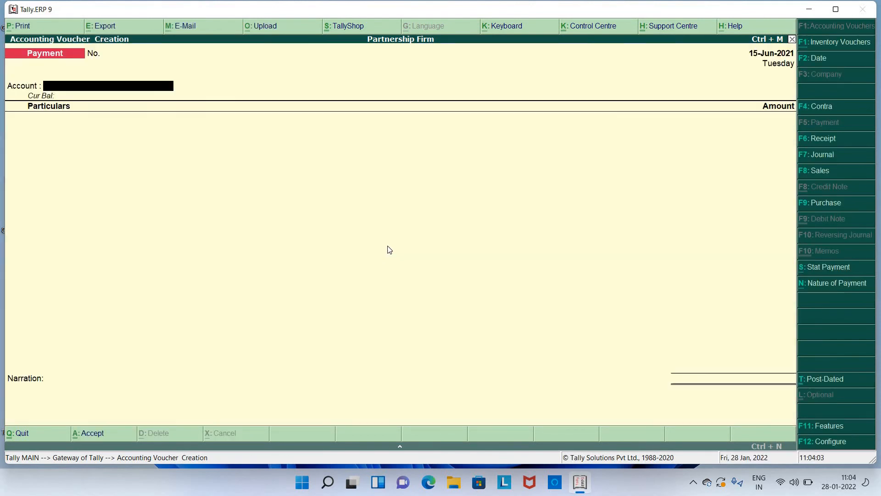
{"action": "type", "text": "hdf"}
{"action": "key", "text": "Return"}
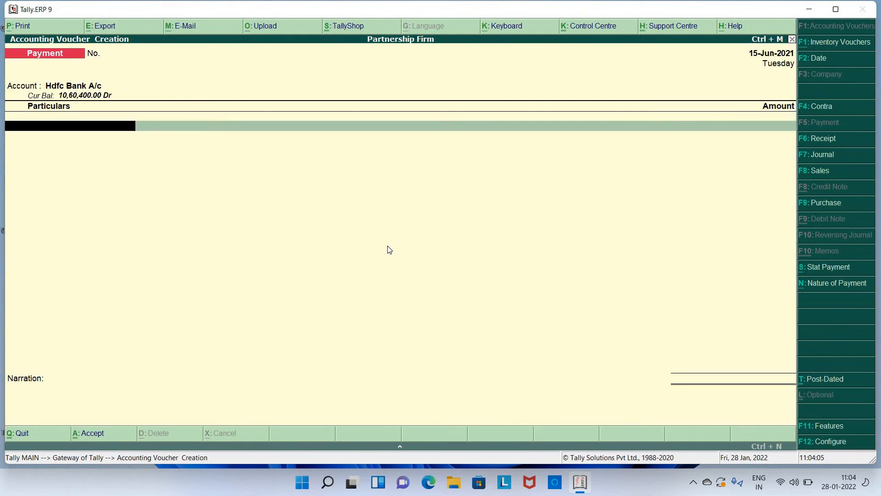
Create a ledger from the voucher's particulars and name it Advance Income Tax Partner A F.Y. 21-22.
{"action": "key", "text": "alt+c"}
{"action": "type", "text": "Advacne"}
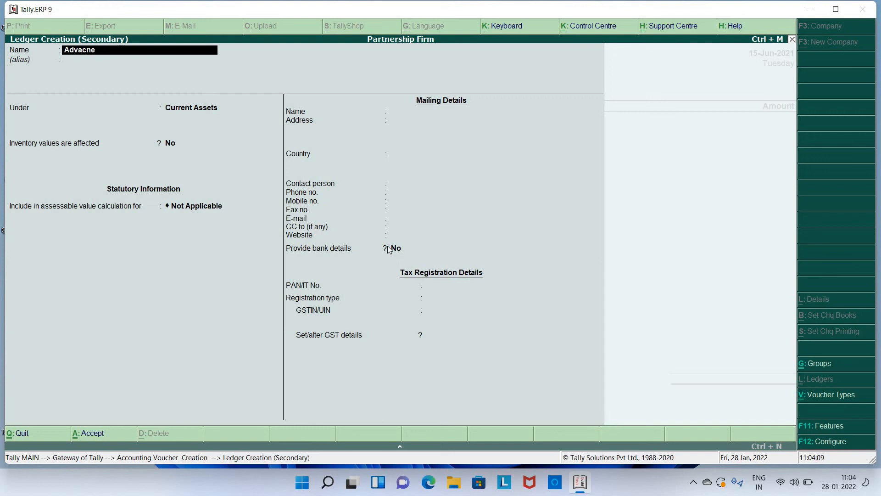
{"action": "key", "text": "BackSpace"}
{"action": "key", "text": "BackSpace"}
{"action": "type", "text": "nce income Tax Partner A"}
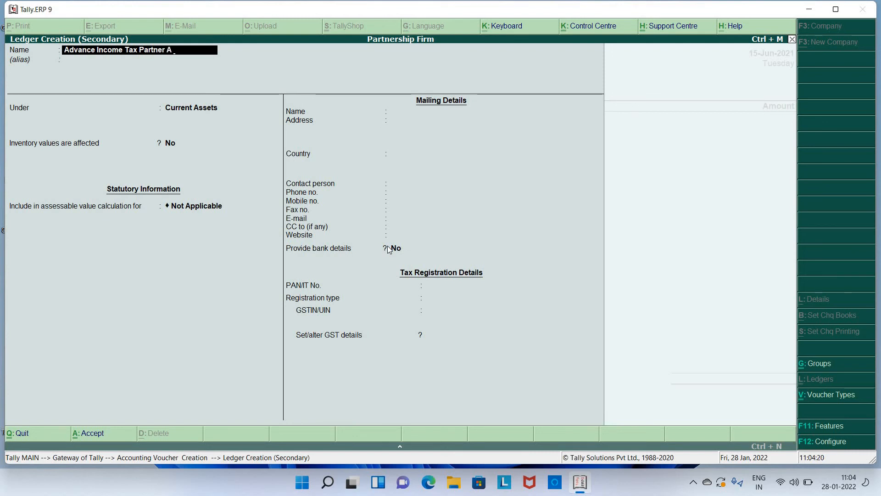
{"action": "type", "text": " F.Y. 21-22"}
{"action": "key", "text": "Return"}
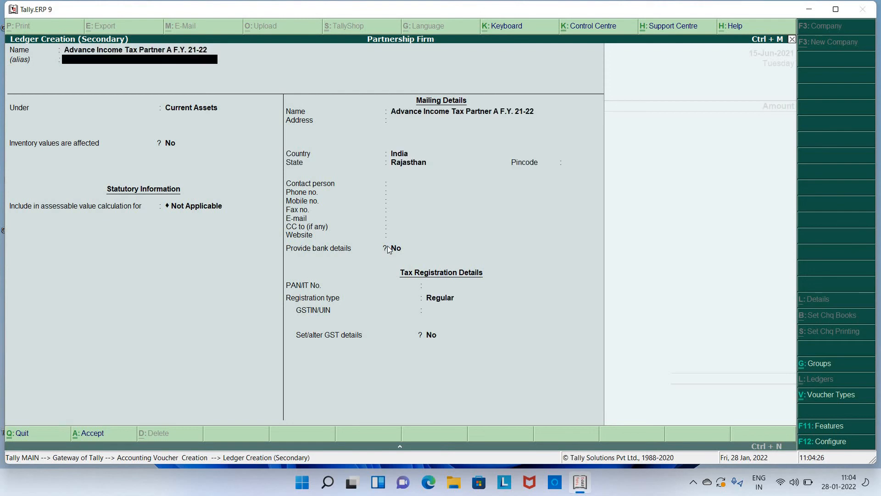
Place the partner's advance tax ledger under Current Assets, with inventory values not affected.
{"action": "key", "text": "Return"}
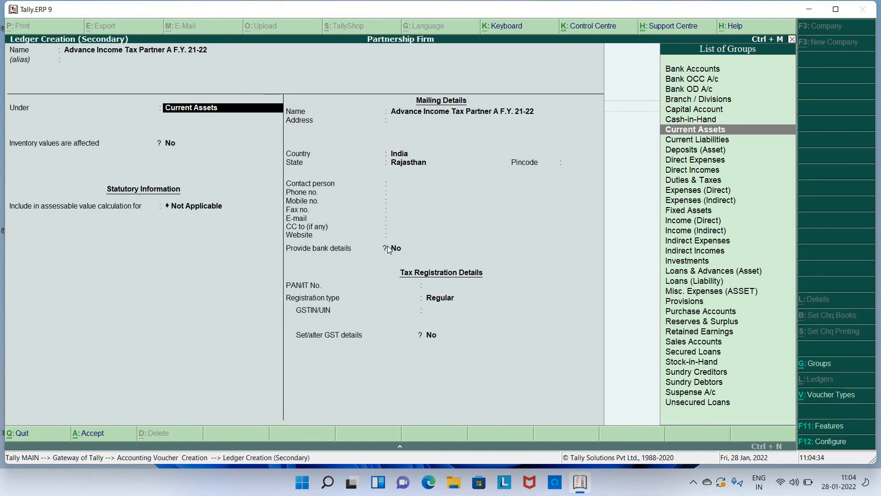
{"action": "type", "text": "Cur"}
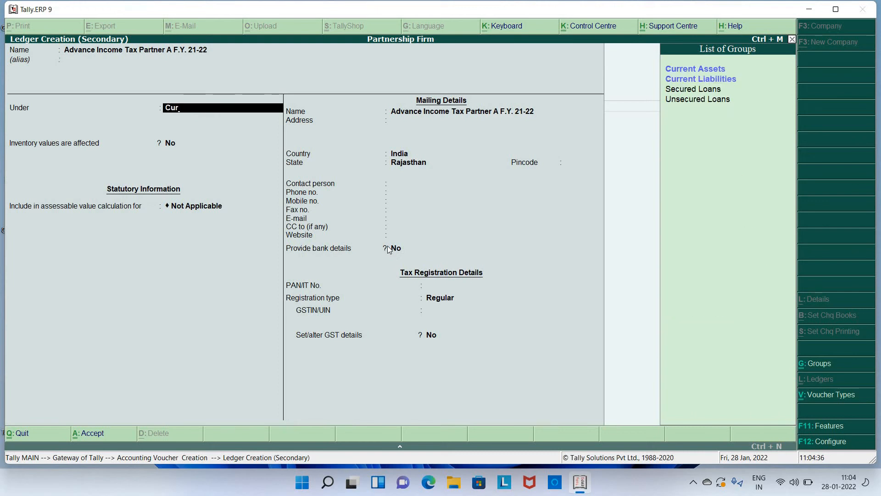
{"action": "key", "text": "Return"}
{"action": "key", "text": "Return"}
{"action": "key", "text": "Return"}
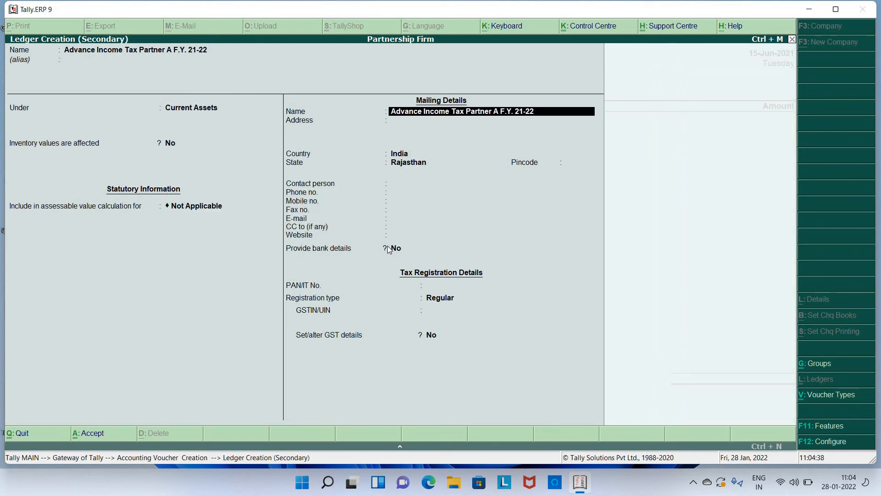
Save the Partner A advance tax ledger with country None, and enter 15,000 against it in the payment voucher.
{"action": "key", "text": "Return"}
{"action": "key", "text": "Return"}
{"action": "key", "text": "Home"}
{"action": "key", "text": "Return"}
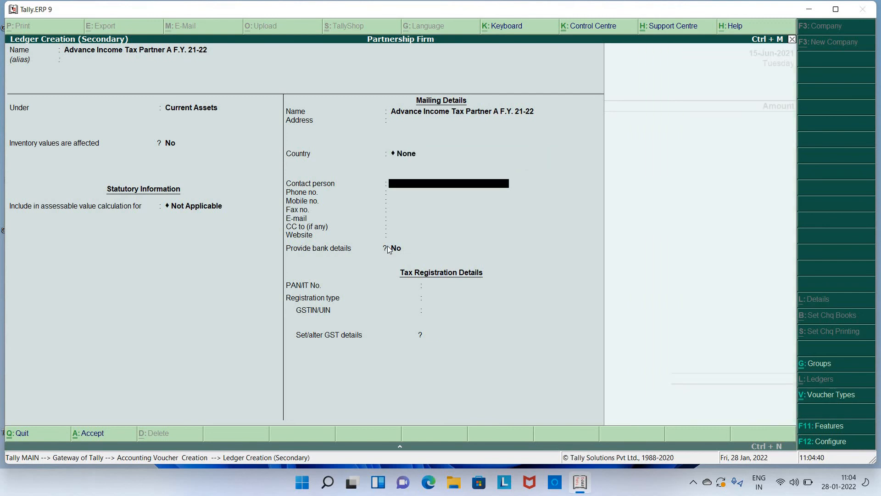
{"action": "key", "text": "Return"}
{"action": "key", "text": "Return"}
{"action": "key", "text": "Return"}
{"action": "key", "text": "Return"}
{"action": "key", "text": "Return"}
{"action": "key", "text": "Return"}
{"action": "key", "text": "Return"}
{"action": "key", "text": "Return"}
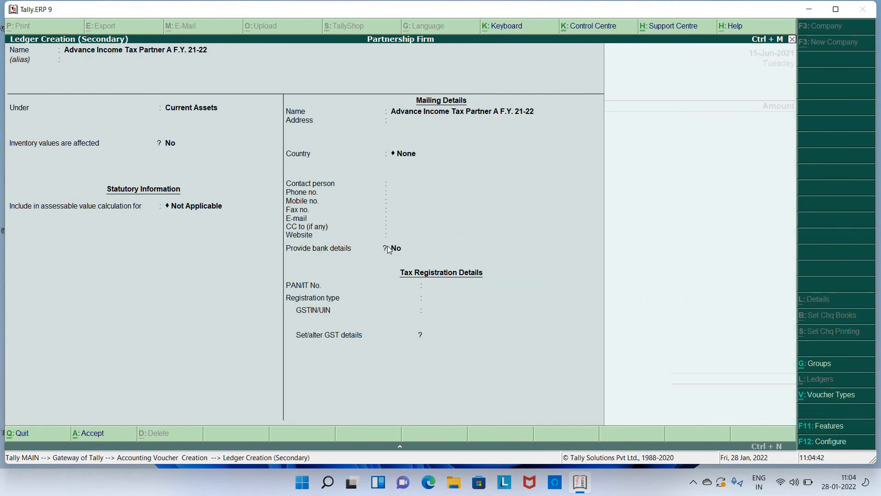
{"action": "key", "text": "Return"}
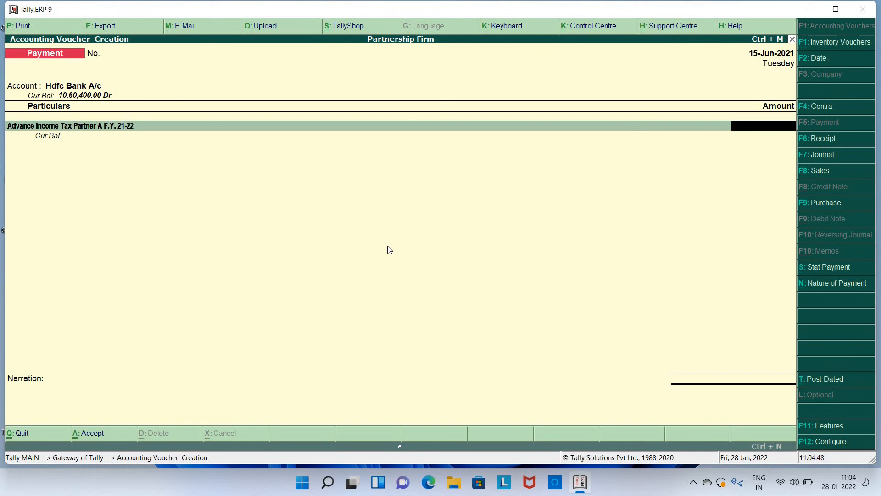
{"action": "type", "text": "15000"}
{"action": "key", "text": "Return"}
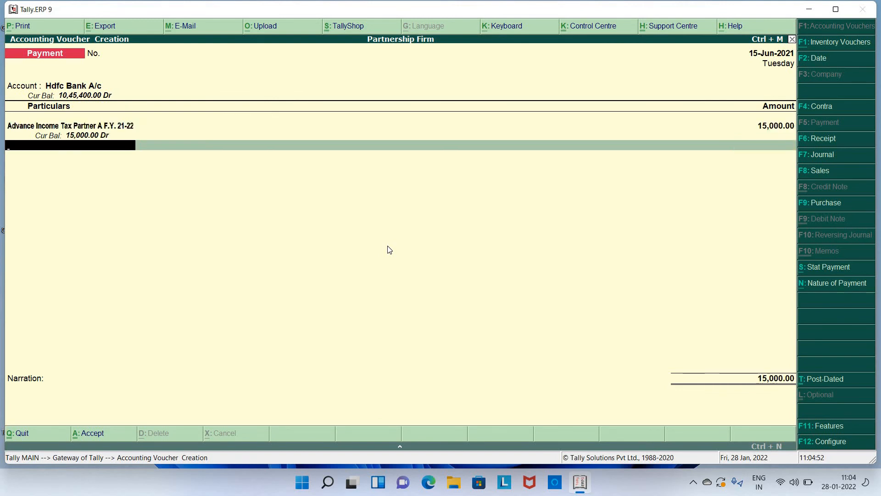
Create another ledger from the voucher's particulars and name it Advance Income Tax Partner B F.Y. 21-22.
{"action": "key", "text": "alt+c"}
{"action": "type", "text": "Advacne"}
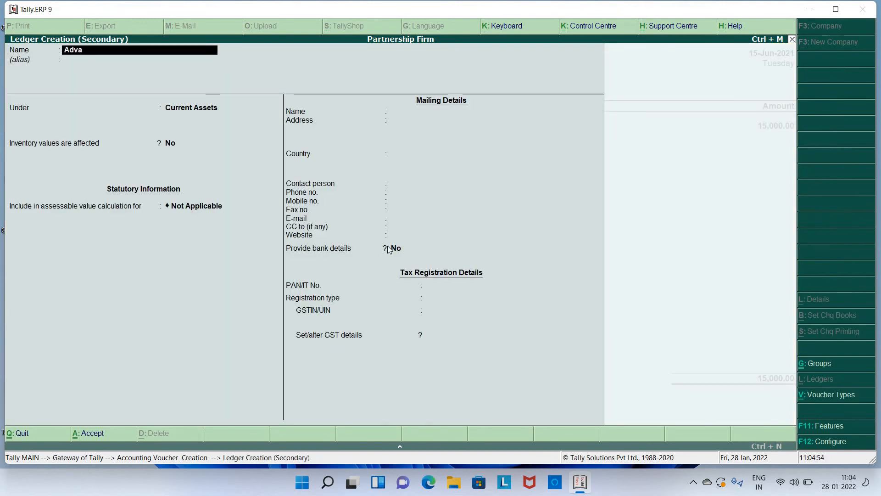
{"action": "key", "text": "BackSpace"}
{"action": "key", "text": "BackSpace"}
{"action": "type", "text": "nce inc"}
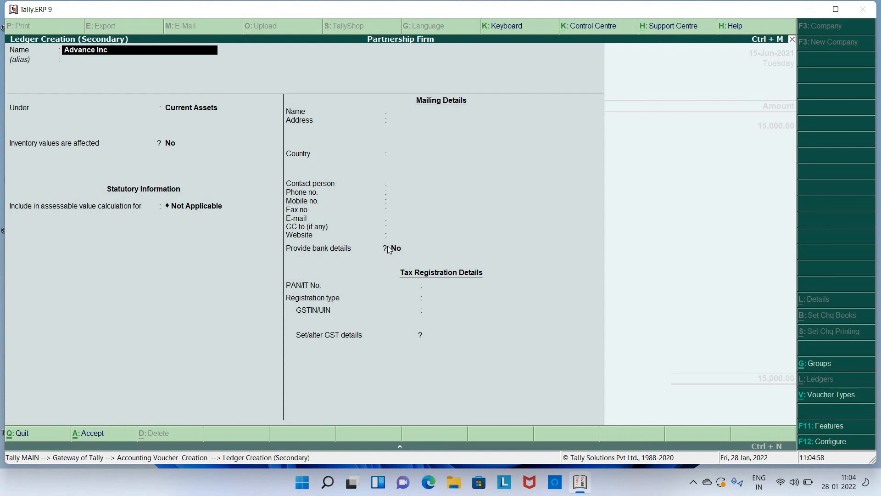
{"action": "type", "text": "ome Tax Partner B F.Y. 21-2"}
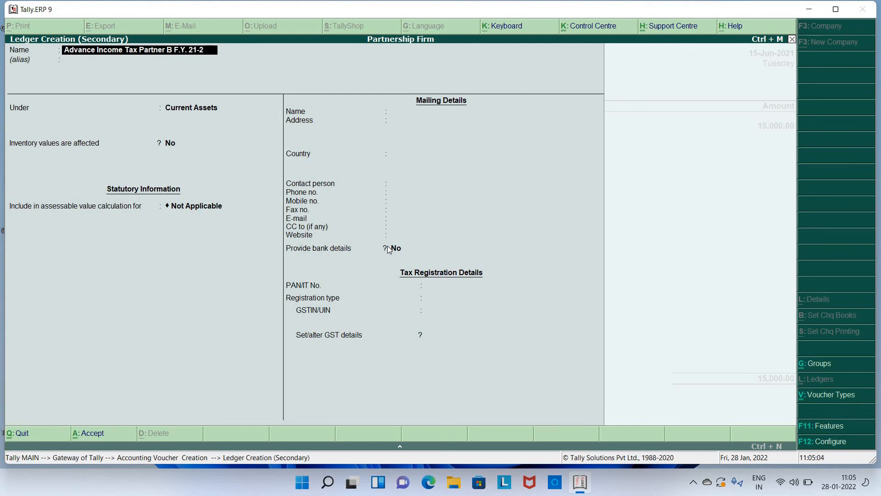
{"action": "type", "text": "2"}
{"action": "key", "text": "Return"}
Place the Partner B advance tax ledger under Current Assets, set its country to None and save it.
{"action": "type", "text": "Cu"}
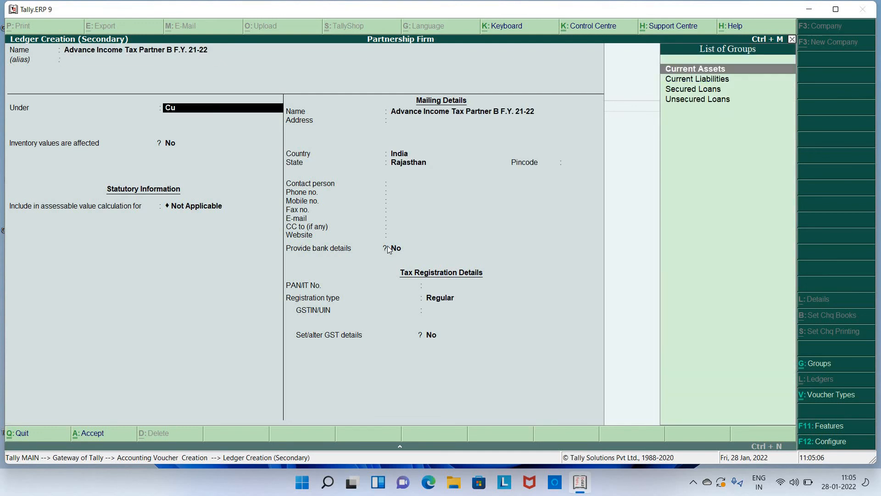
{"action": "key", "text": "Return"}
{"action": "key", "text": "Return"}
{"action": "key", "text": "Return"}
{"action": "key", "text": "Return"}
{"action": "key", "text": "Return"}
{"action": "key", "text": "BackSpace"}
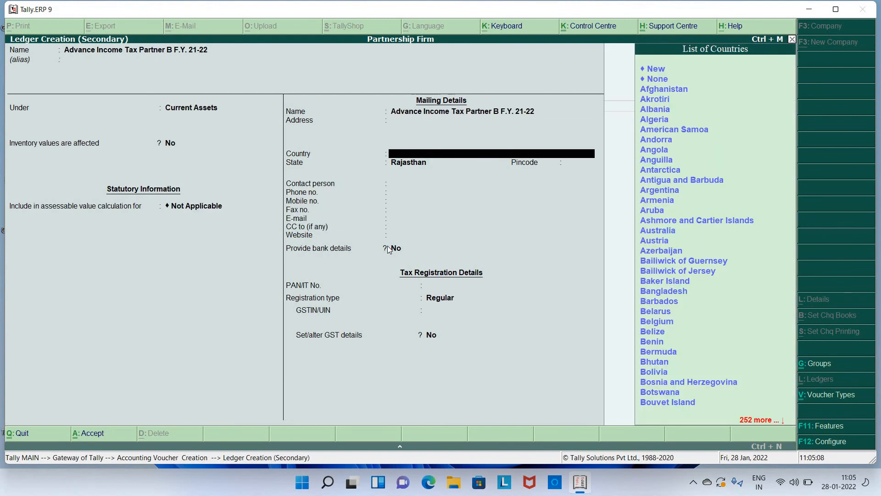
{"action": "key", "text": "Down"}
{"action": "key", "text": "Return"}
{"action": "key", "text": "Return"}
{"action": "key", "text": "Return"}
{"action": "key", "text": "Return"}
{"action": "key", "text": "Return"}
{"action": "key", "text": "Return"}
{"action": "key", "text": "Return"}
{"action": "key", "text": "Return"}
{"action": "key", "text": "Return"}
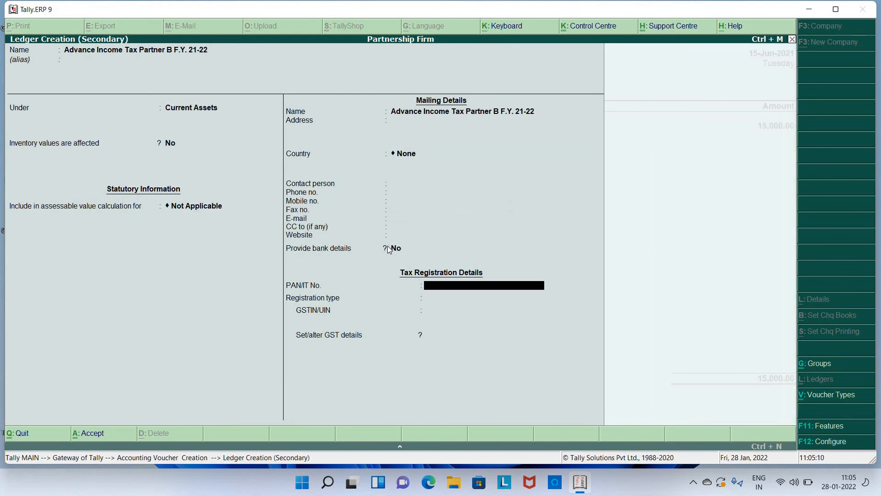
{"action": "key", "text": "ctrl+a"}
Enter 15,000 against Partner B's advance tax, save the payment with its default bank allocation and return to the Gateway of Tally.
{"action": "type", "text": "15000"}
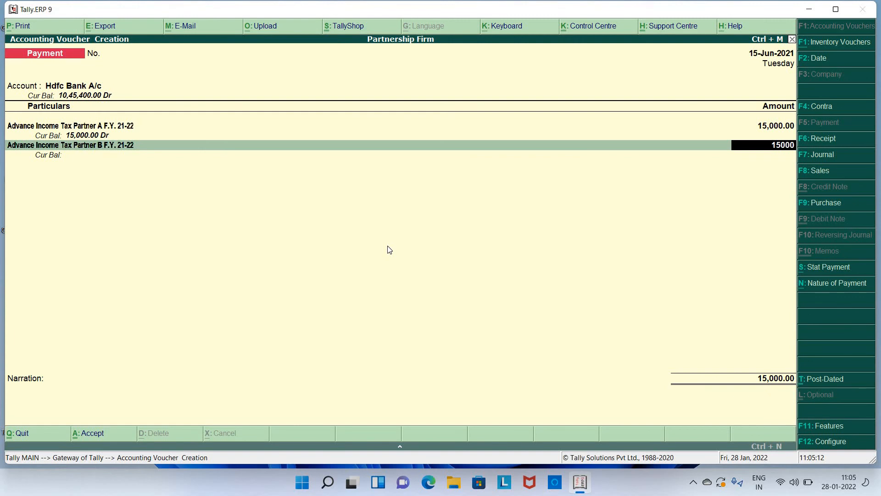
{"action": "key", "text": "Return"}
{"action": "key", "text": "Return"}
{"action": "key", "text": "Return"}
{"action": "key", "text": "Return"}
{"action": "key", "text": "Return"}
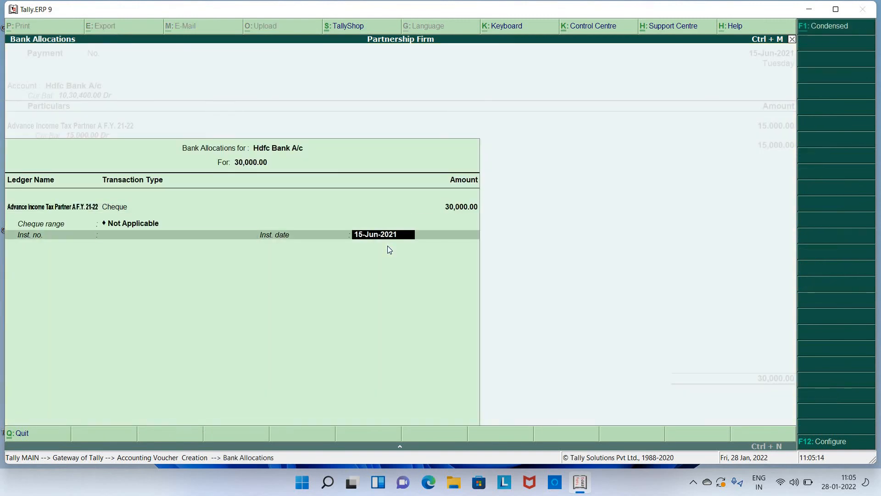
{"action": "key", "text": "Return"}
{"action": "key", "text": "ctrl+a"}
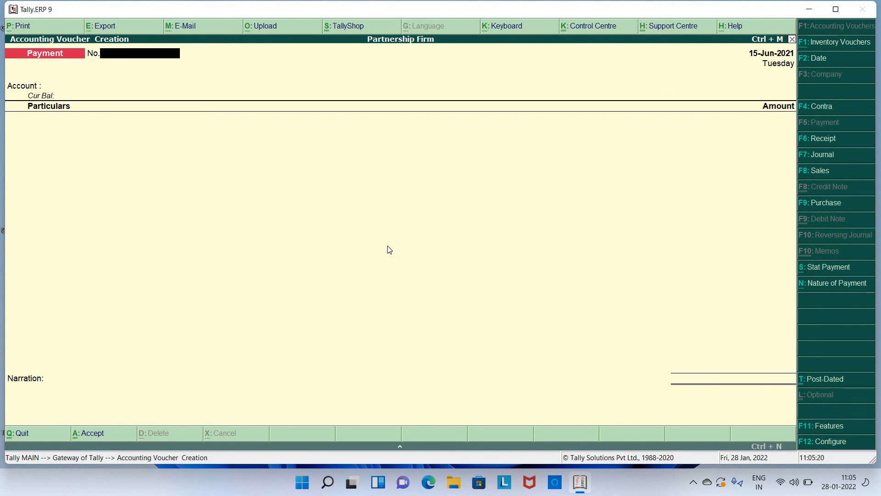
{"action": "key", "text": "Escape"}
{"action": "key", "text": "y"}
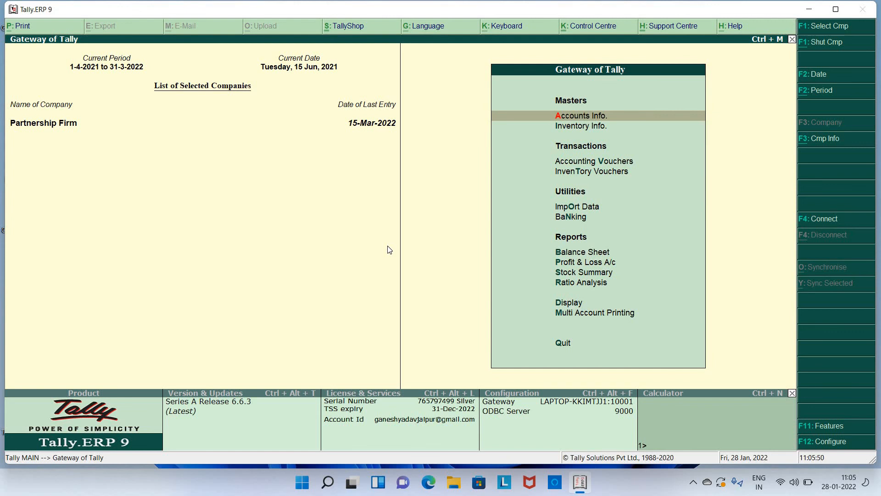
Display the A Capital A/c ledger from the account books for its existing period and select its 5-4-2021 Cash receipt.
{"action": "type", "text": "dalPar"}
{"action": "key", "text": "BackSpace"}
{"action": "key", "text": "BackSpace"}
{"action": "key", "text": "BackSpace"}
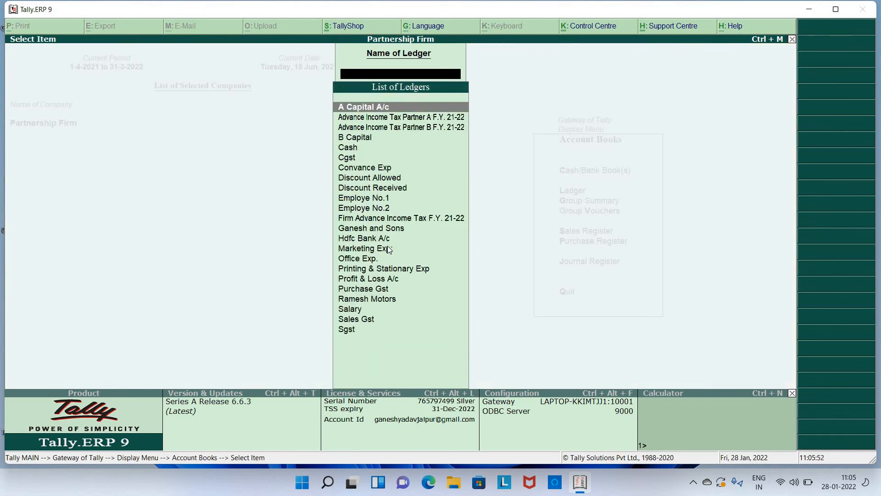
{"action": "type", "text": "A"}
{"action": "key", "text": "Return"}
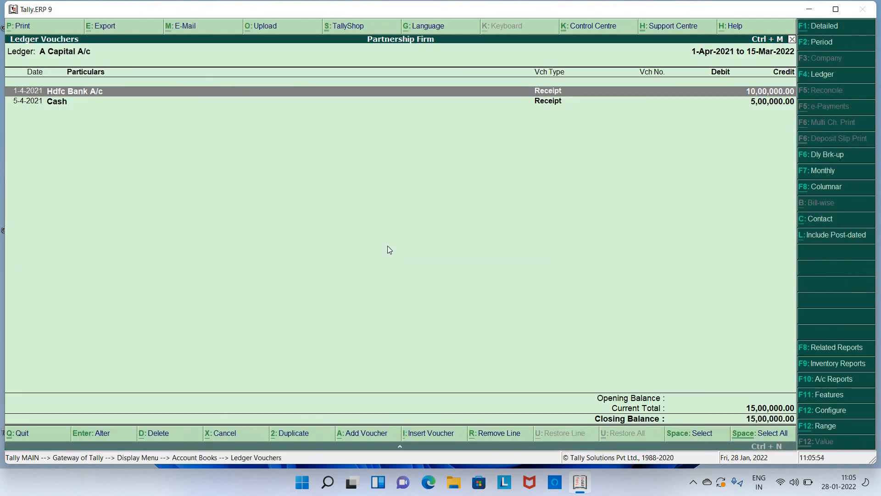
{"action": "key", "text": "alt+F2"}
{"action": "key", "text": "Return"}
{"action": "key", "text": "Return"}
{"action": "key", "text": "Down"}
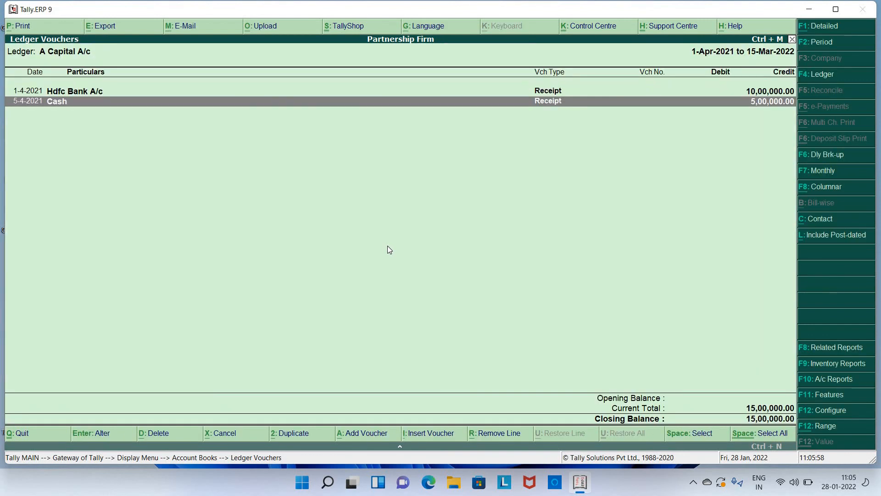
Insert a journal voucher from the capital ledger and date it 15-6-2021.
{"action": "key", "text": "alt+i"}
{"action": "key", "text": "F7"}
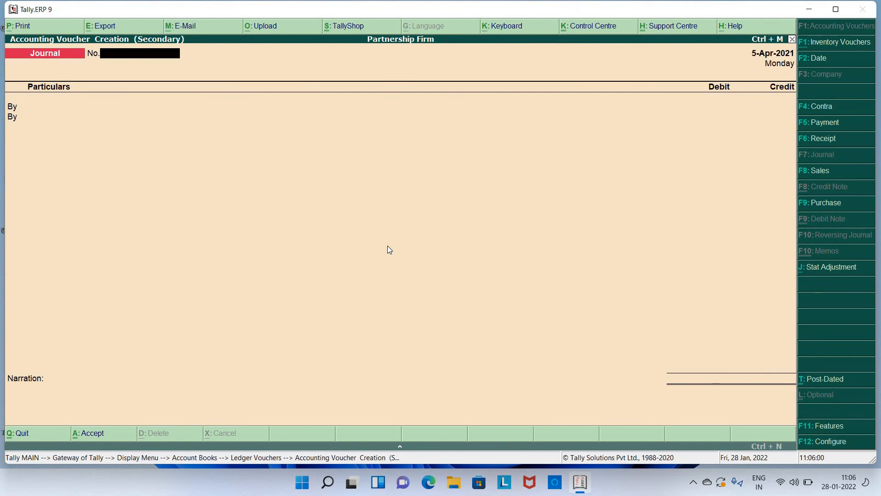
{"action": "key", "text": "F2"}
{"action": "type", "text": "15"}
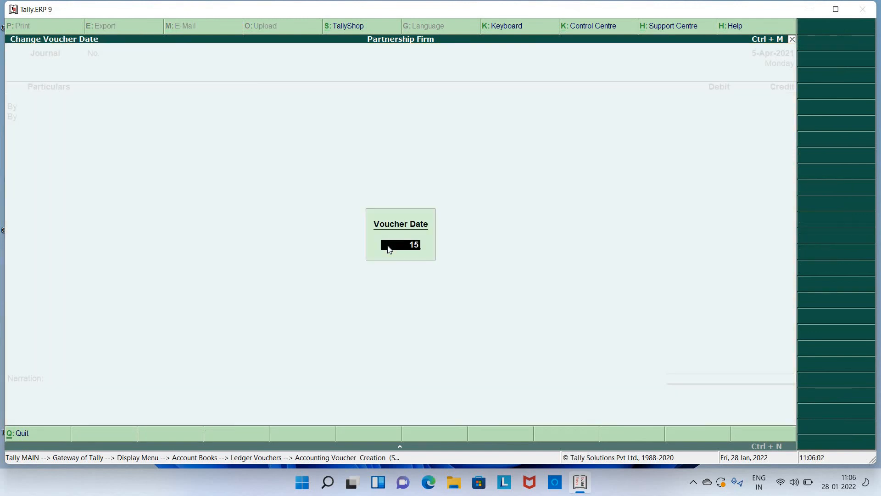
{"action": "type", "text": "-6-2021"}
{"action": "key", "text": "Return"}
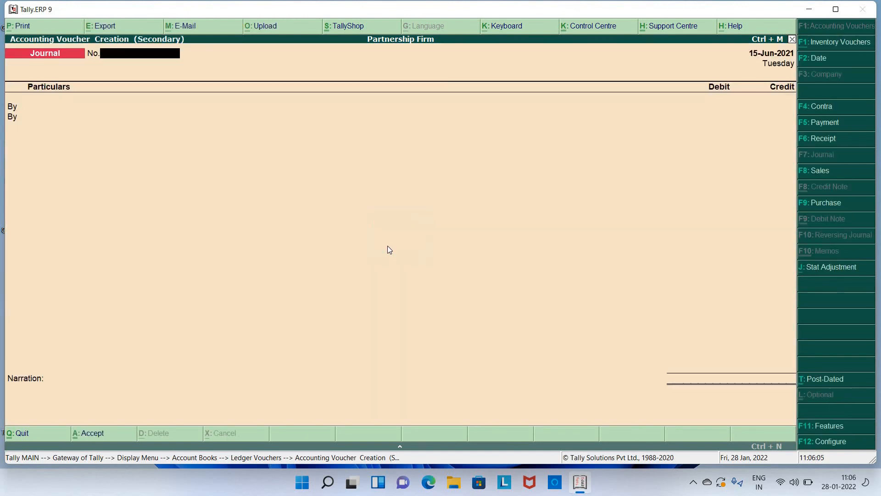
Debit A Capital A/c with 15,000 in the journal voucher.
{"action": "key", "text": "Return"}
{"action": "key", "text": "Return"}
{"action": "key", "text": "BackSpace"}
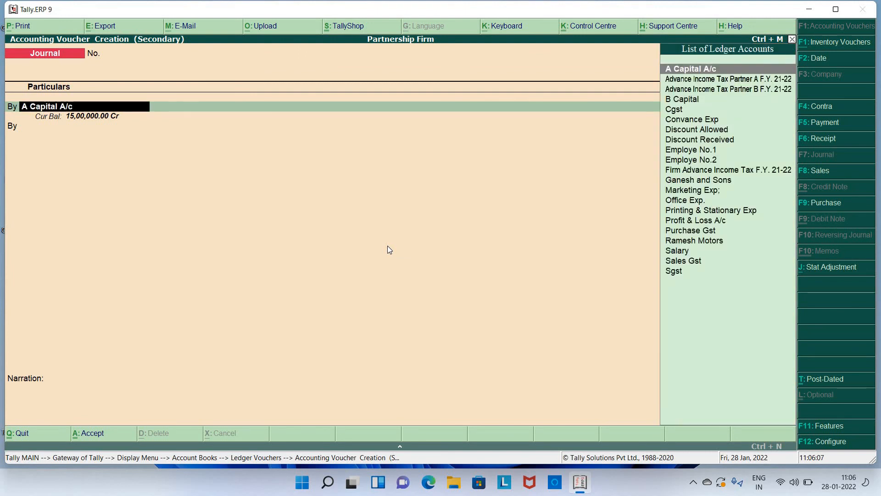
{"action": "key", "text": "Return"}
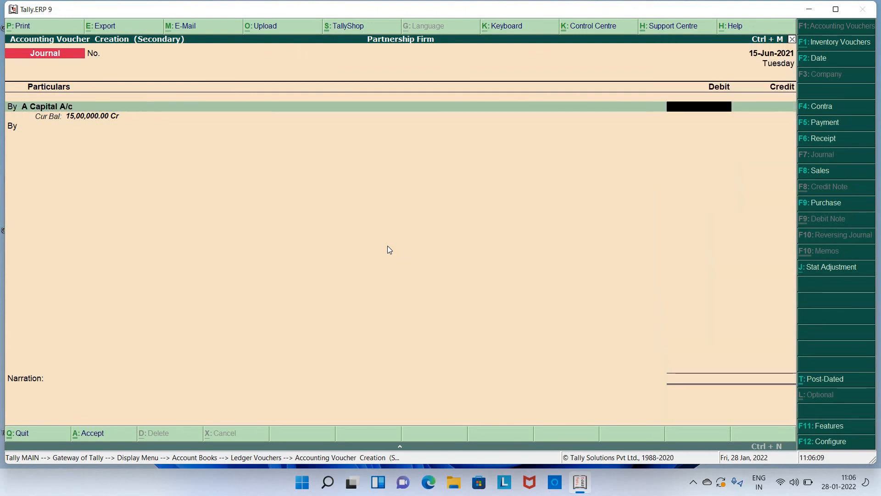
{"action": "type", "text": "15000"}
{"action": "key", "text": "Return"}
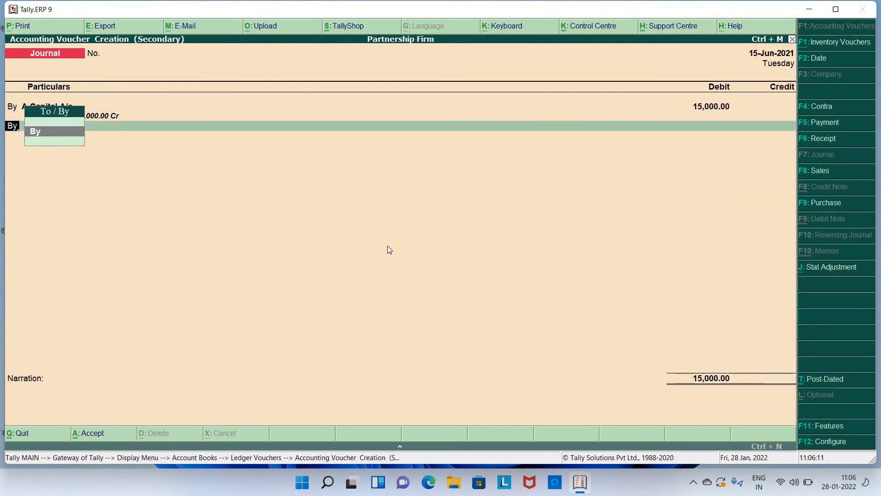
Credit Advance Income Tax Partner A F.Y. 21-22 with 15,000 and save the journal without a narration.
{"action": "key", "text": "Return"}
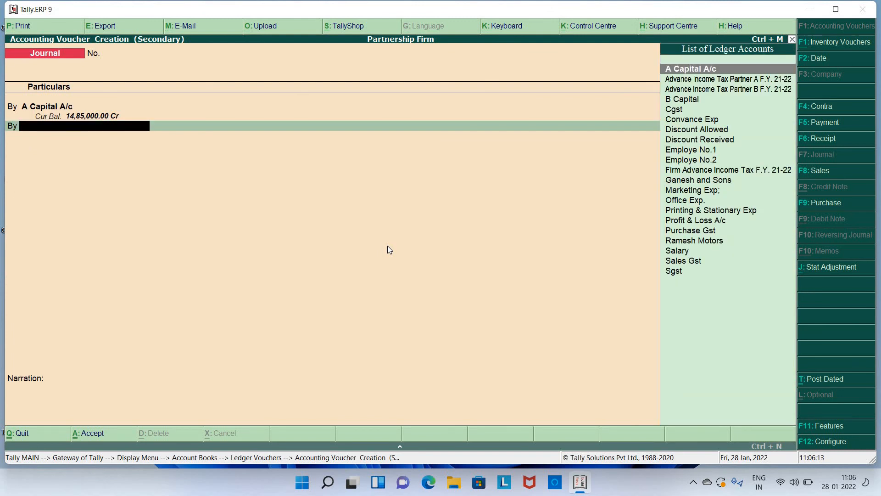
{"action": "key", "text": "BackSpace"}
{"action": "type", "text": "t"}
{"action": "key", "text": "Return"}
{"action": "type", "text": "Par"}
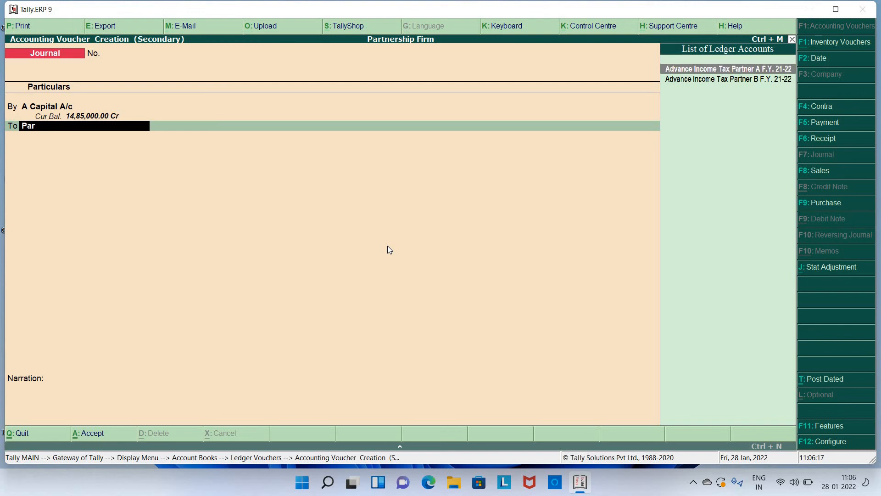
{"action": "key", "text": "Return"}
{"action": "key", "text": "Return"}
{"action": "key", "text": "Return"}
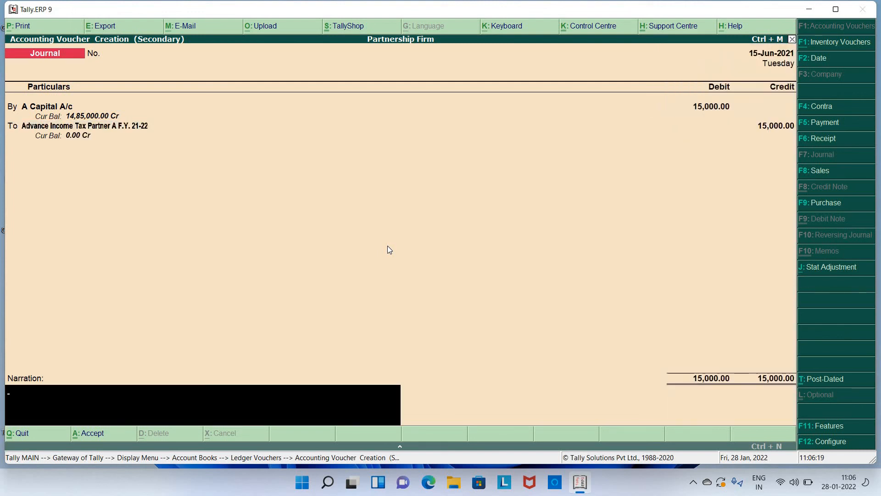
{"action": "key", "text": "Return"}
{"action": "key", "text": "Return"}
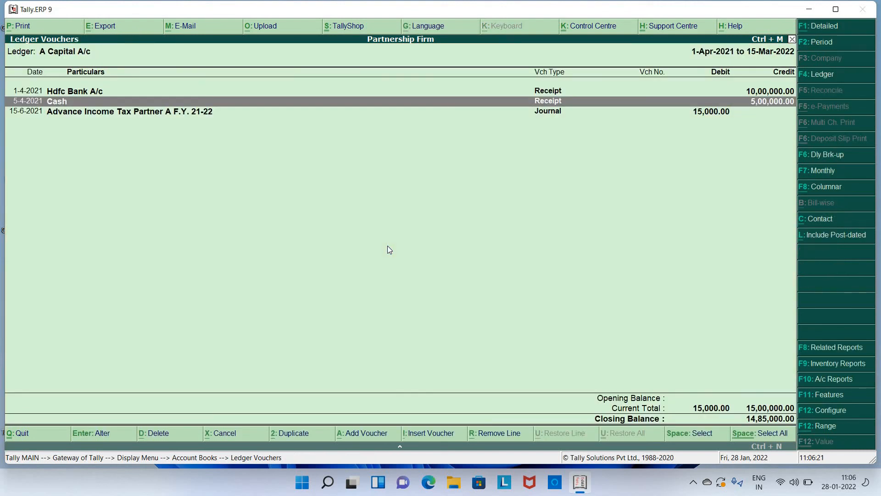